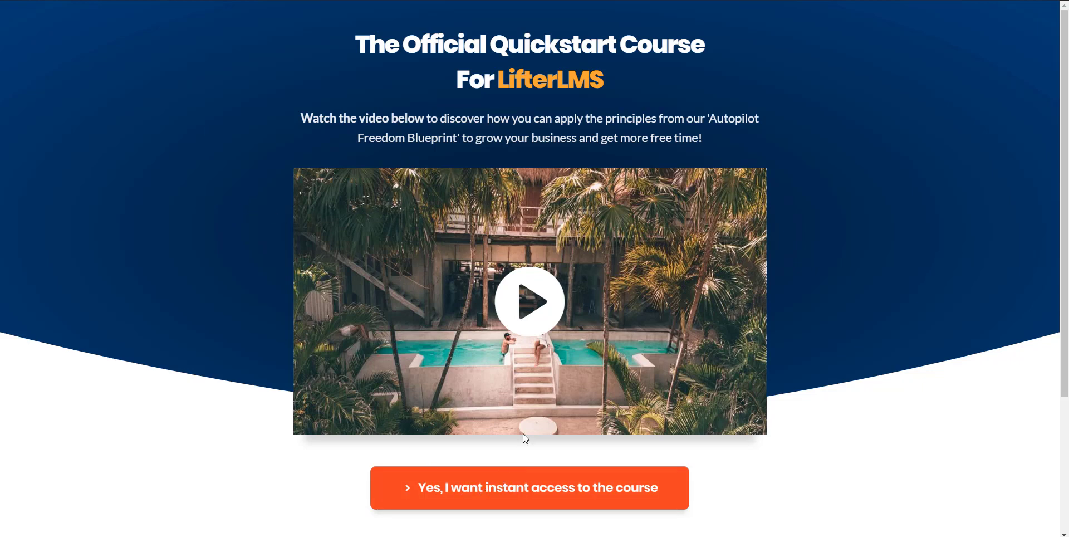
Step: Accept the course offer to reach the Main Membership checkout and fill in the billing email
scroll(477, 425, down, 1)
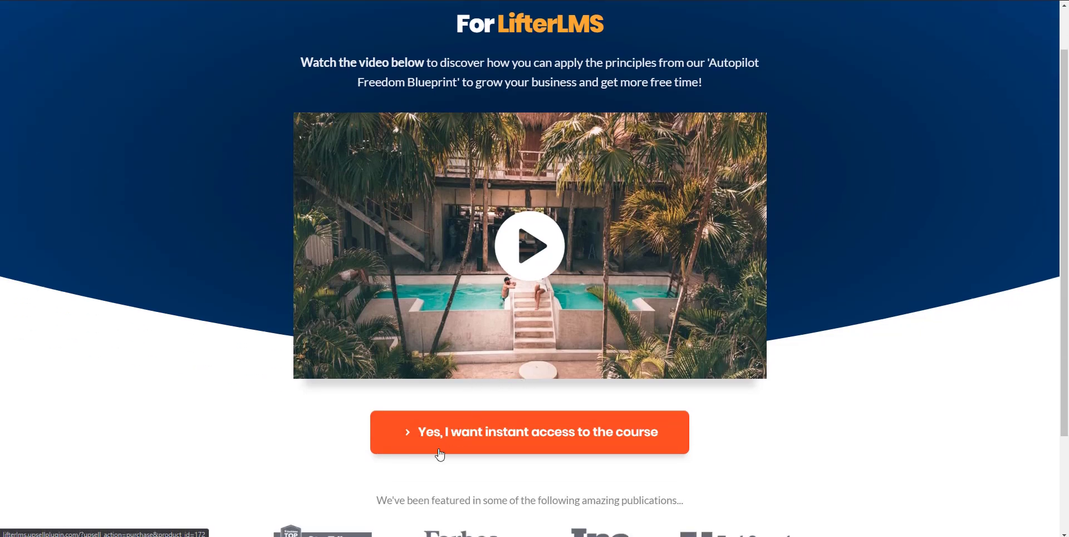
click(552, 437)
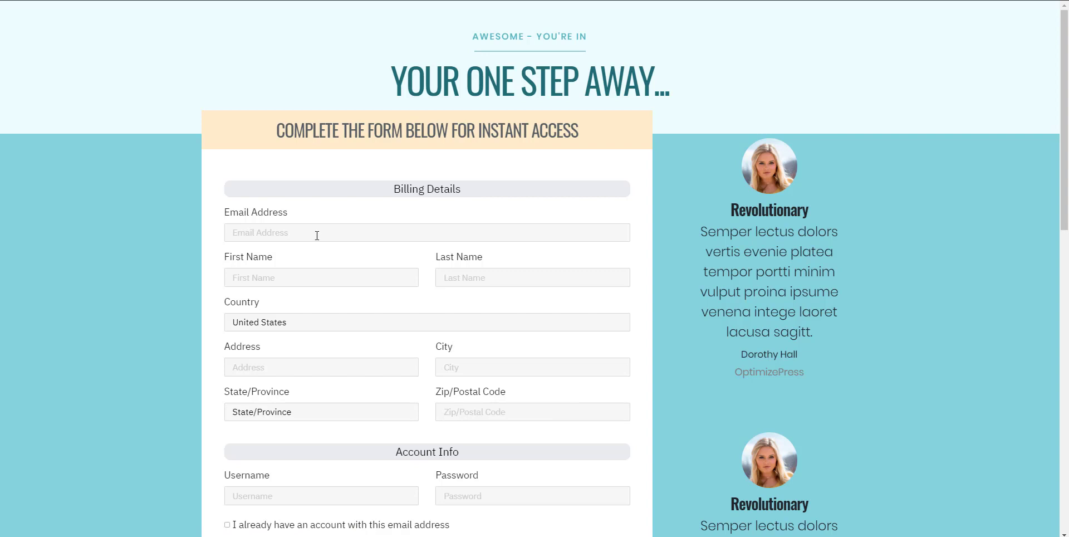
click(334, 234)
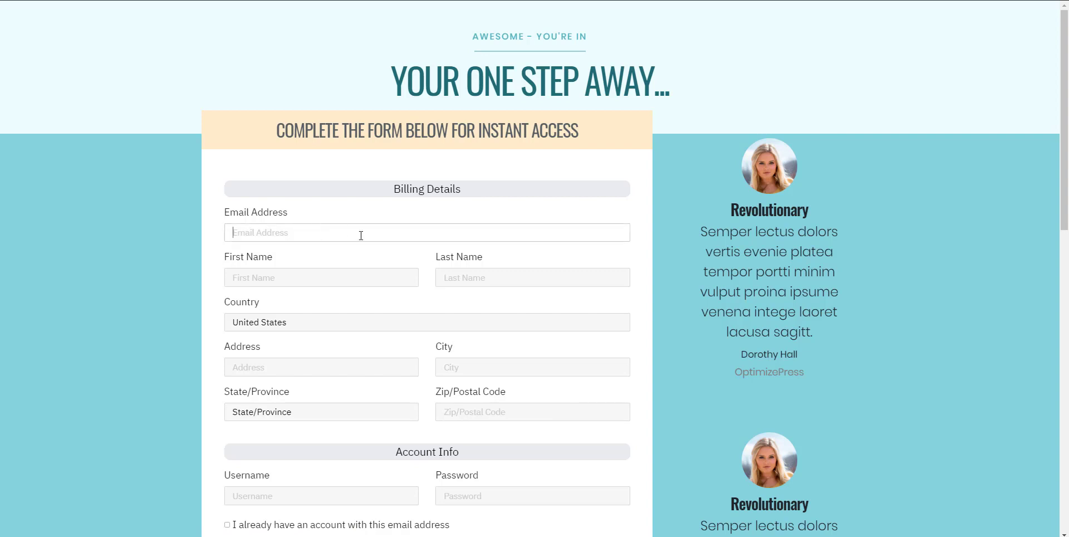
text(test)
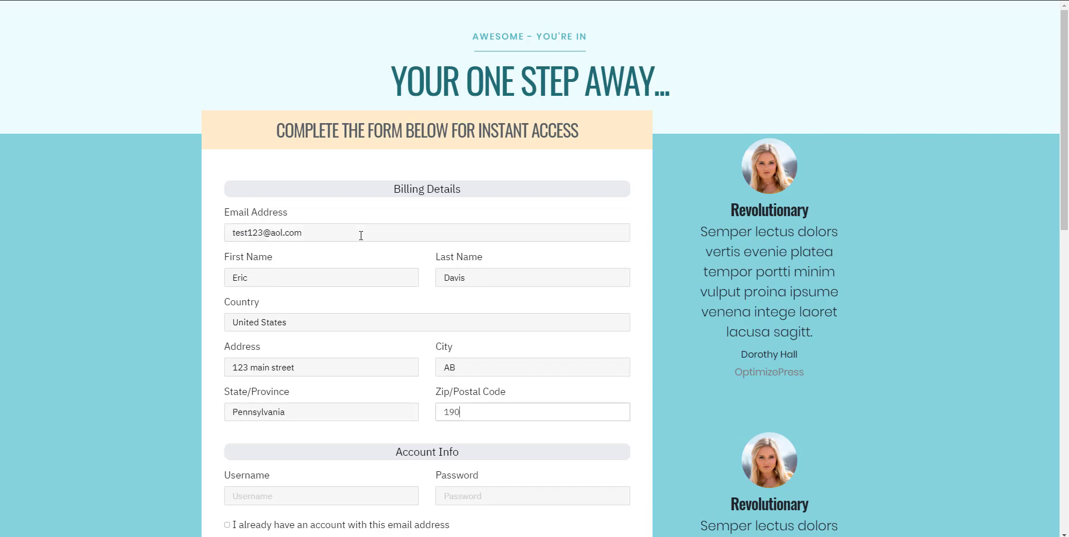
text(01)
scroll(361, 238, down, 5)
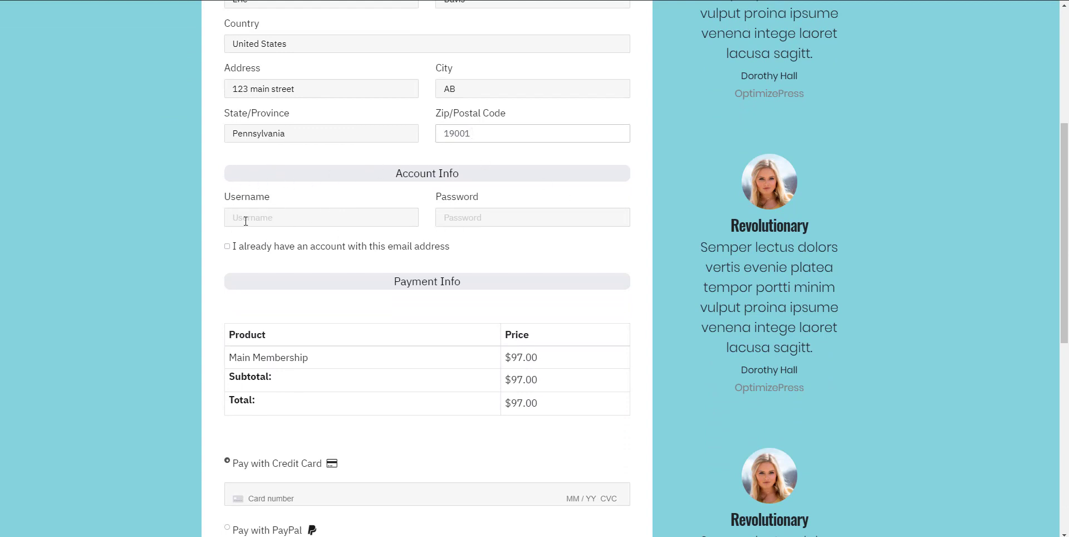
Step: Enter the account username 'tst123' and the account password
click(304, 218)
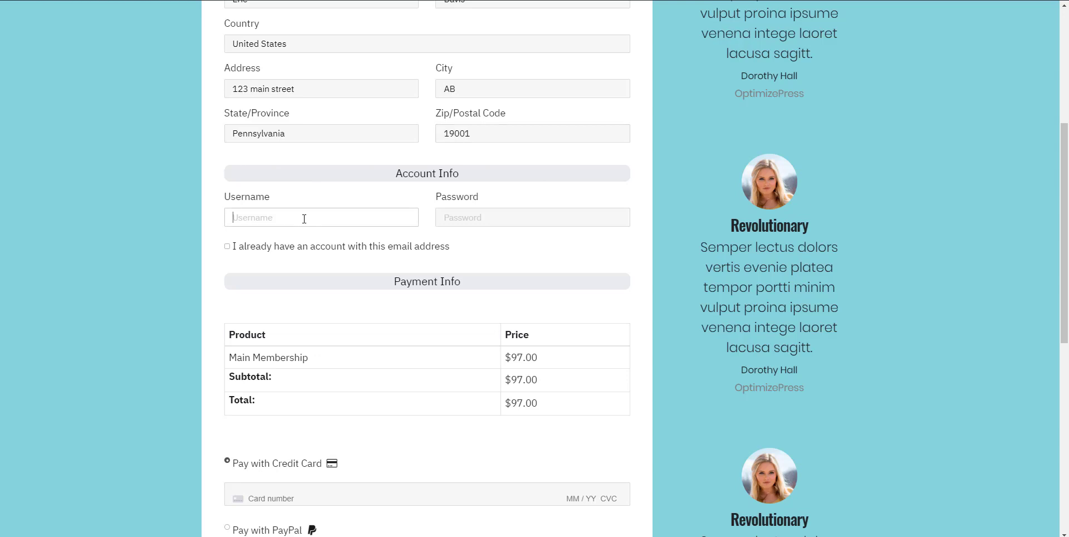
text(tst123)
key(Tab)
text(password)
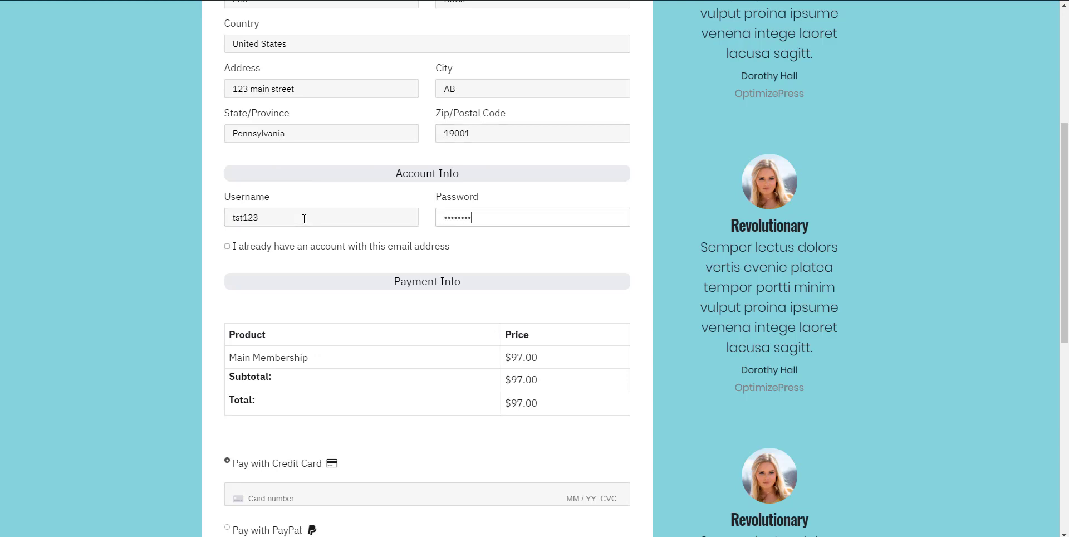
scroll(304, 219, down, 3)
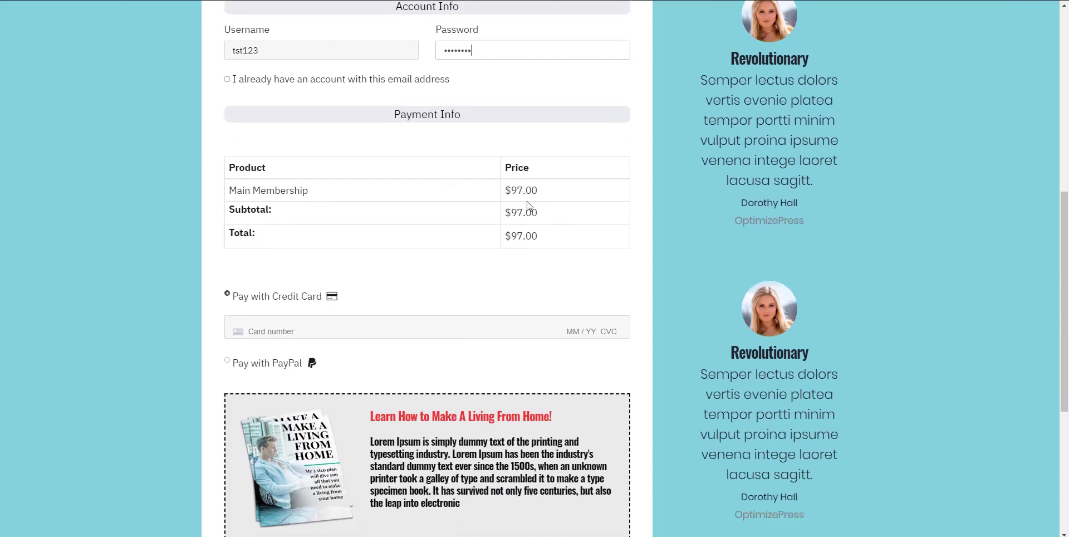
scroll(287, 310, down, 3)
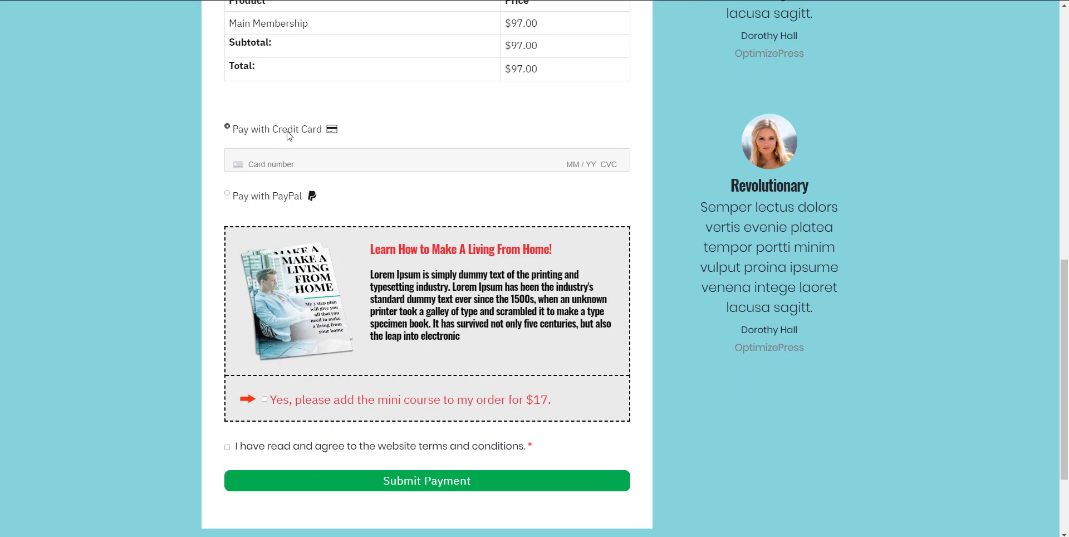
Step: Enter the test card number, expiry date and CVC
click(284, 161)
text(4242 4242 4242 4242 02 / 22 111)
scroll(304, 346, down, 1)
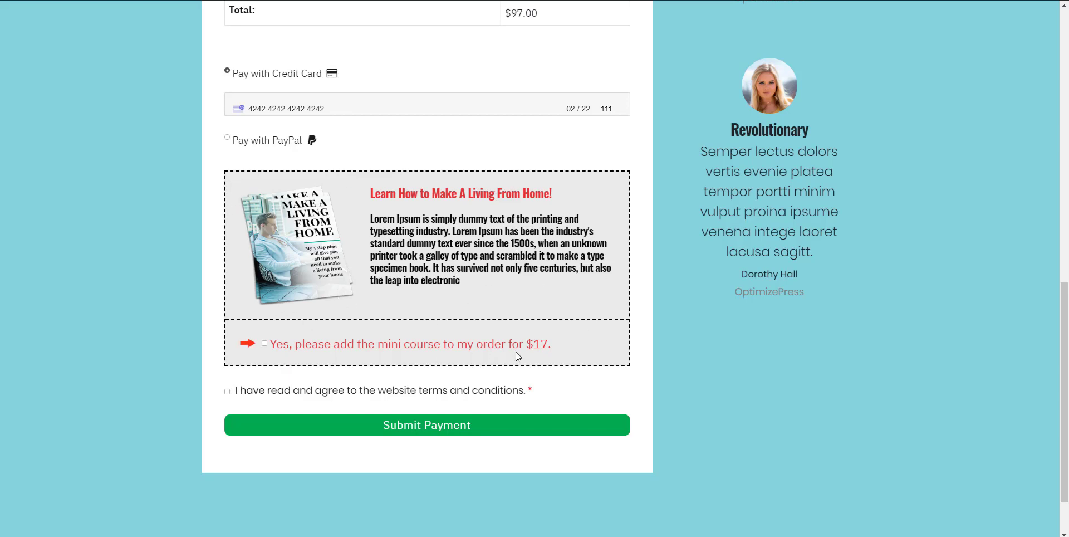
Step: Add the $17 mini course, agree to the terms and conditions, and submit the payment
double_click(541, 344)
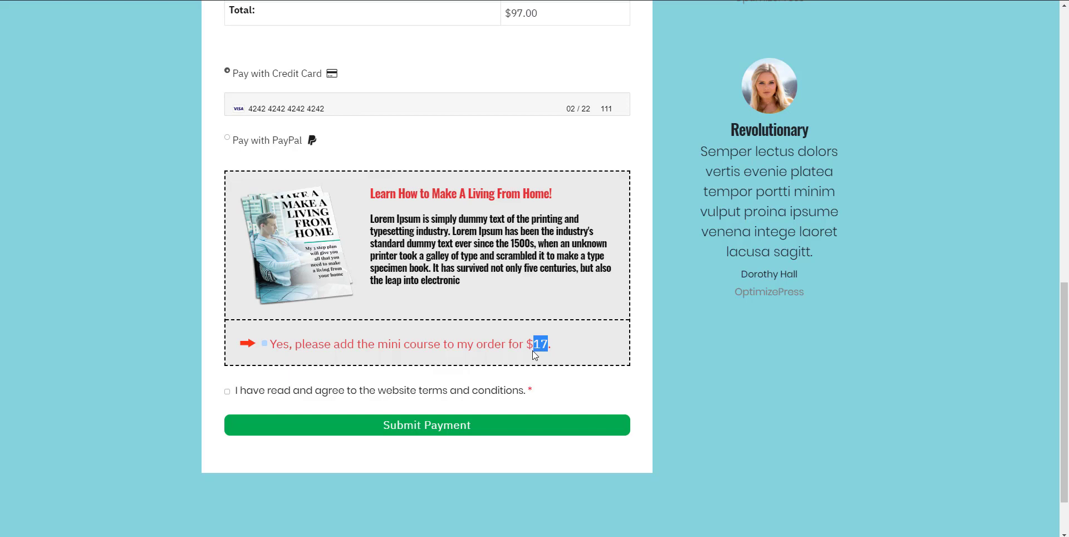
click(265, 344)
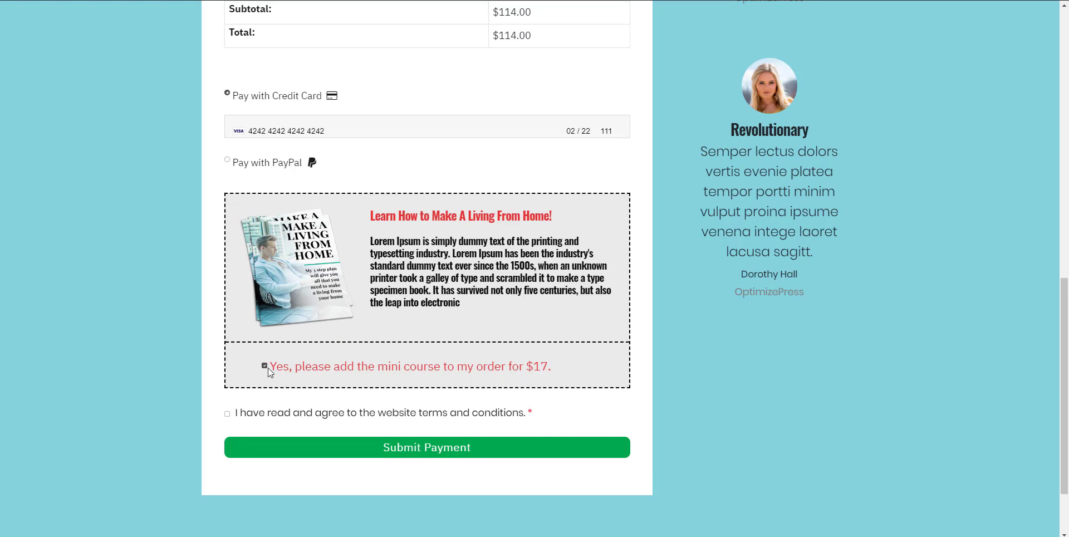
scroll(470, 215, up, 3)
drag(526, 157, 236, 170)
click(236, 170)
scroll(278, 169, down, 5)
click(228, 323)
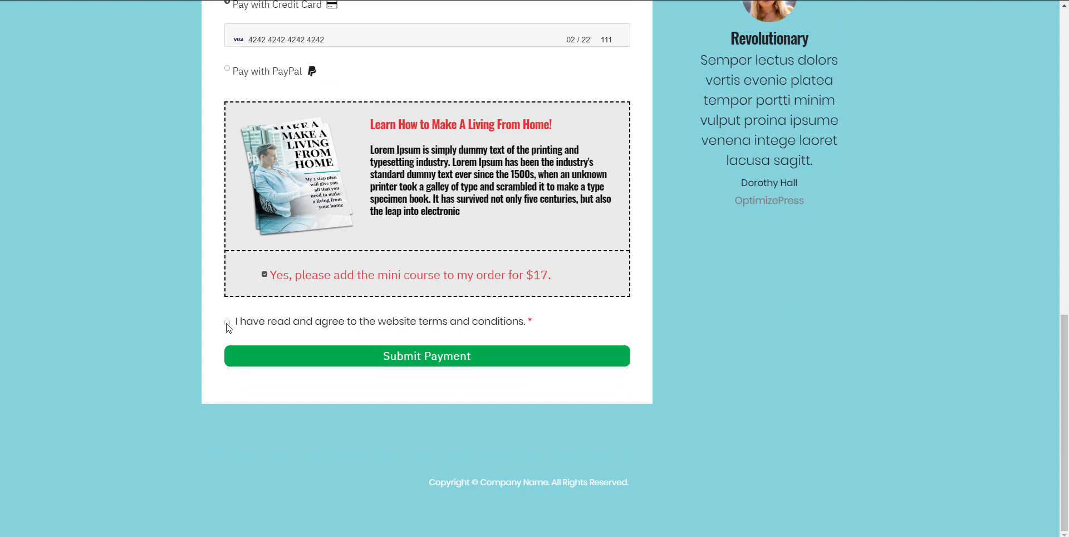
click(416, 357)
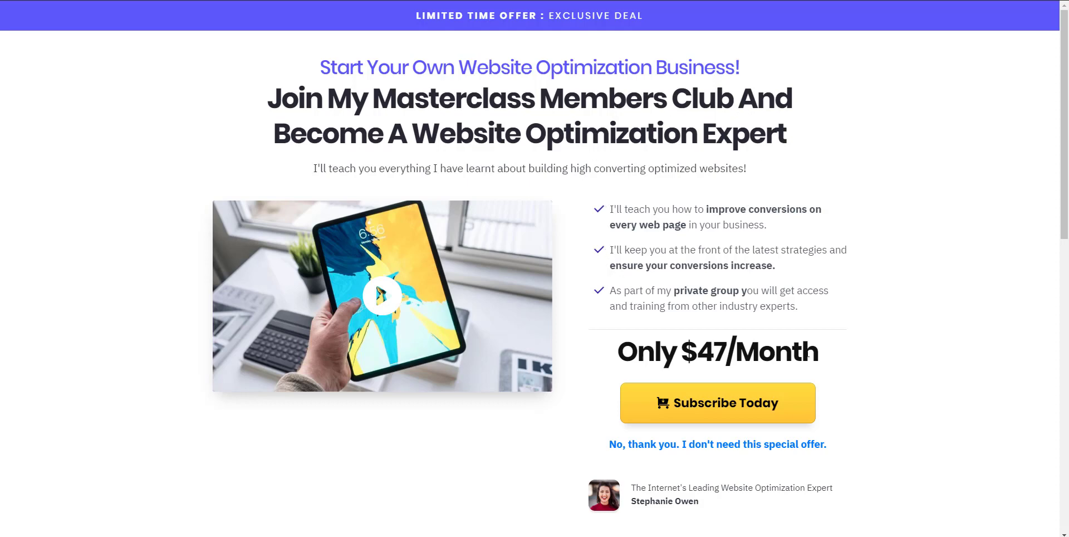
Step: Decline the $47/Month Masterclass Members Club offer with the 'No, thank you' link
drag(819, 354, 705, 352)
click(885, 296)
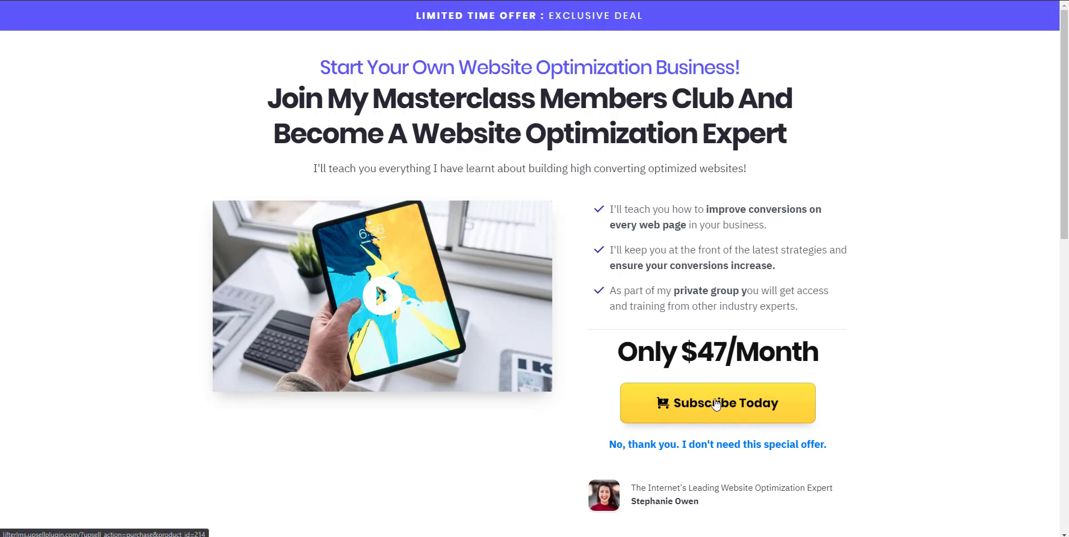
scroll(716, 405, down, 1)
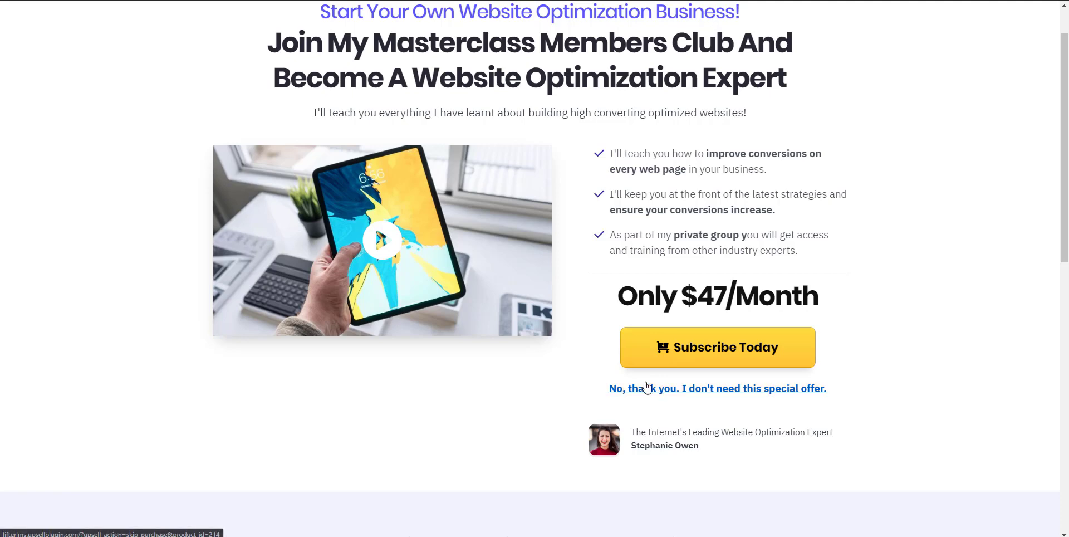
scroll(621, 348, up, 1)
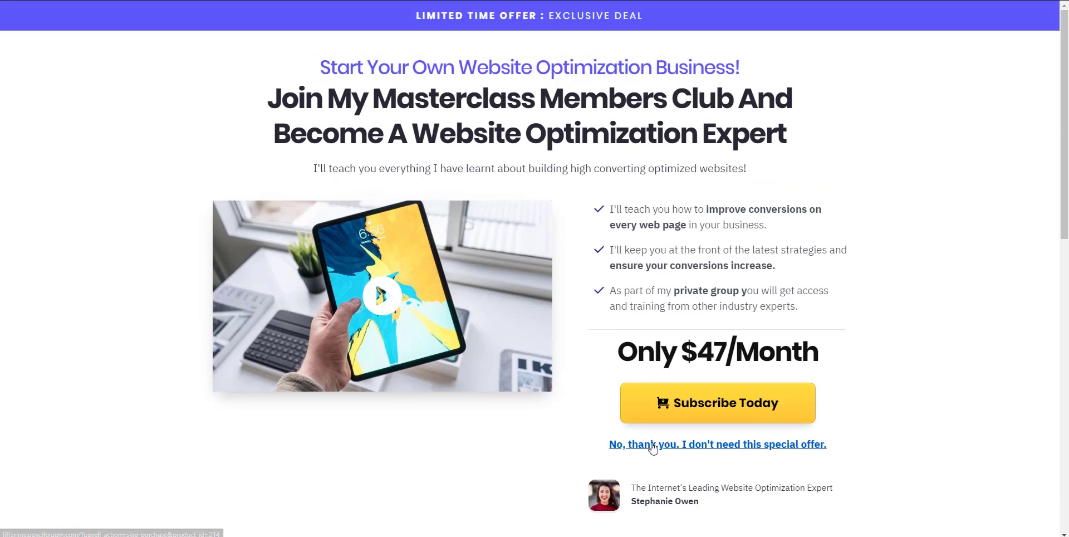
click(653, 446)
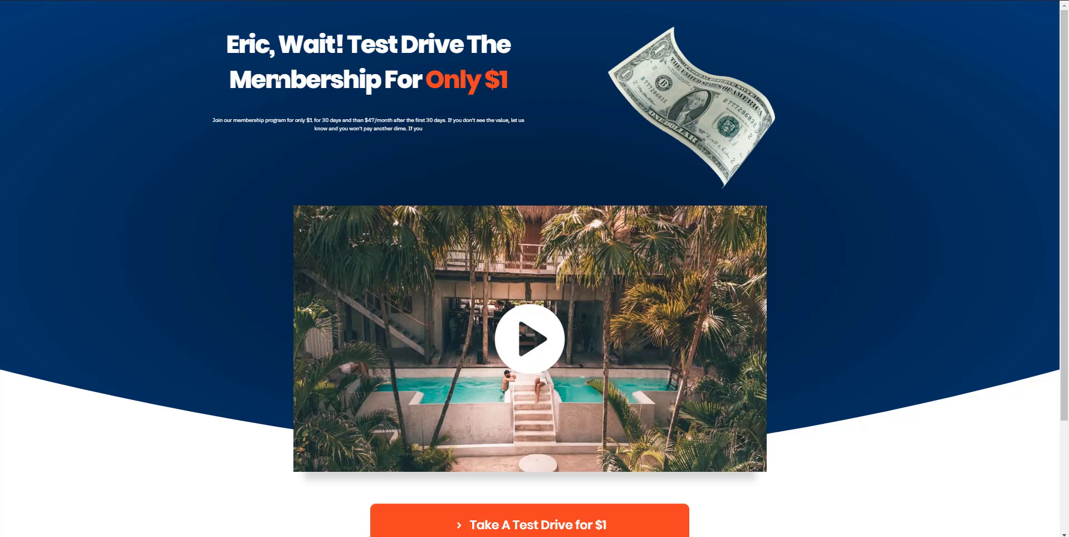
Step: Take the $1 membership test drive offered in the personalized headline
double_click(261, 46)
click(221, 44)
drag(223, 45, 267, 49)
click(440, 60)
drag(507, 82, 486, 82)
scroll(499, 125, down, 3)
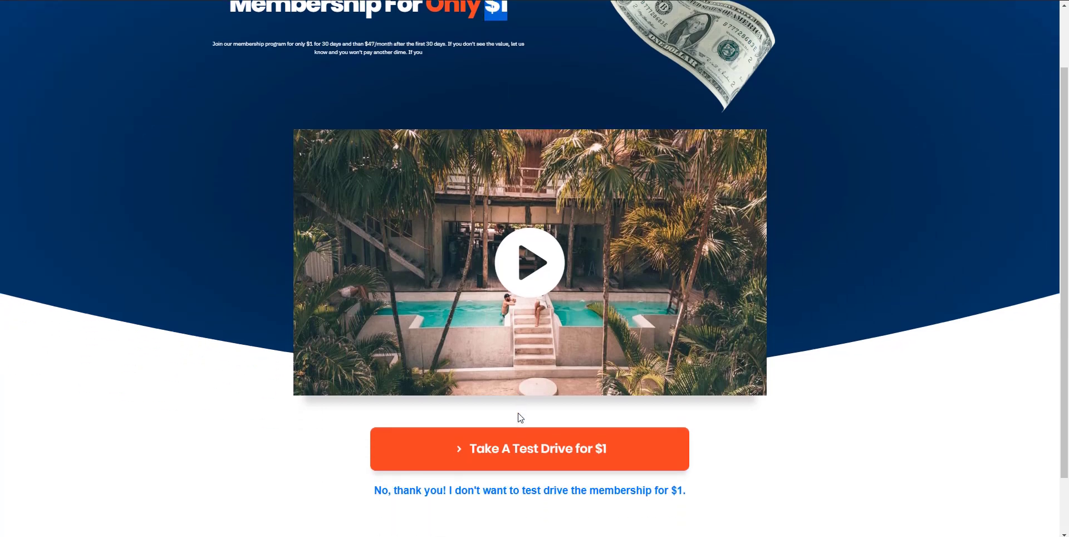
scroll(415, 157, up, 3)
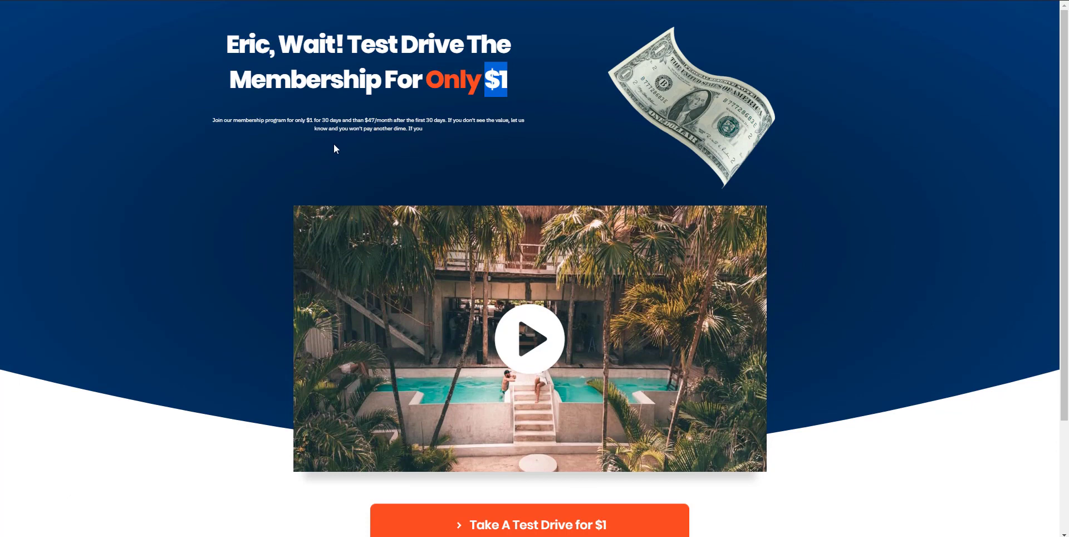
scroll(363, 168, down, 2)
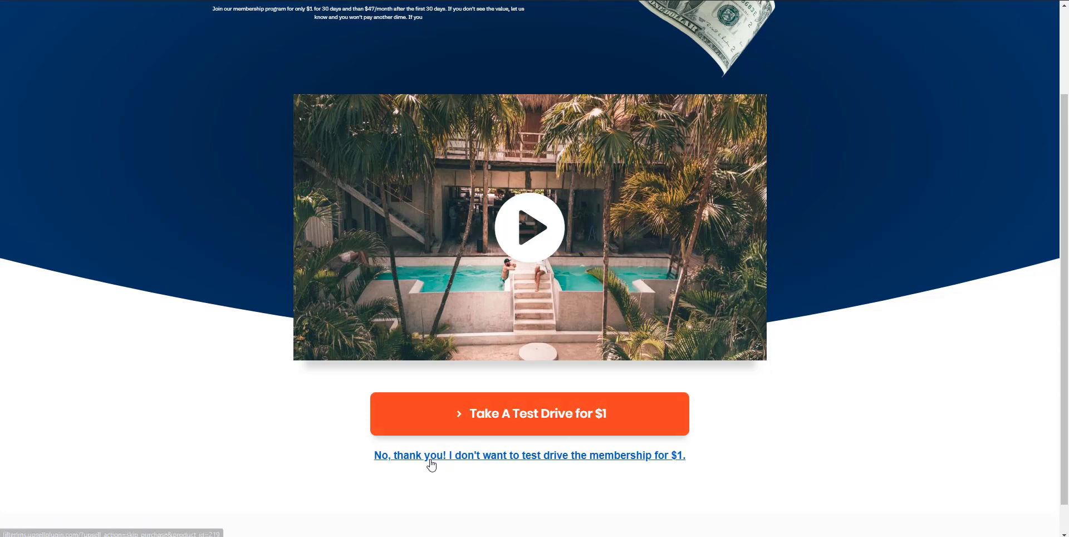
click(556, 421)
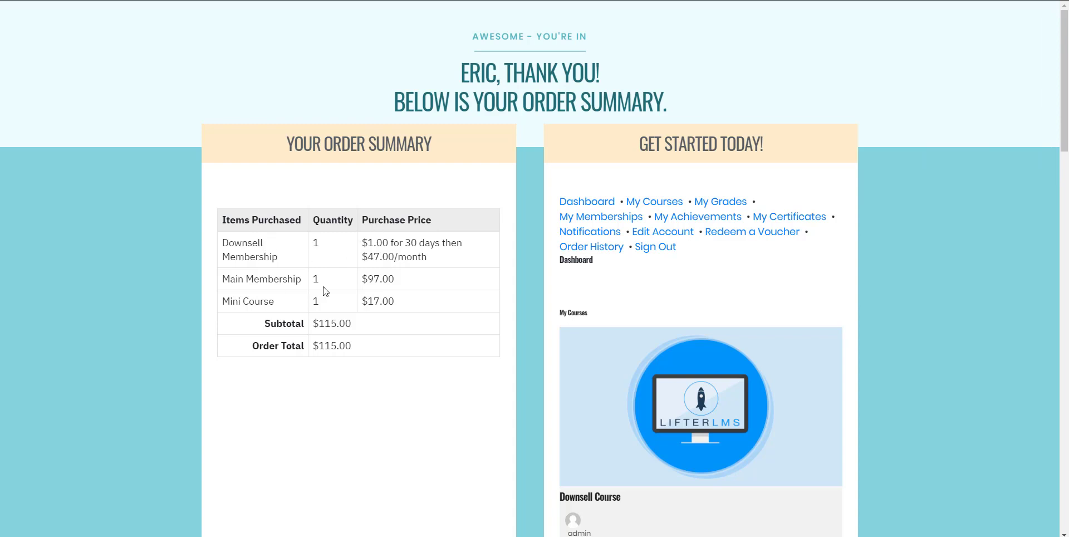
Step: Review the order summary: Main Membership, $17.00 Mini Course, and the $1.00-then-monthly Downsell Membership
drag(393, 280, 302, 279)
click(229, 278)
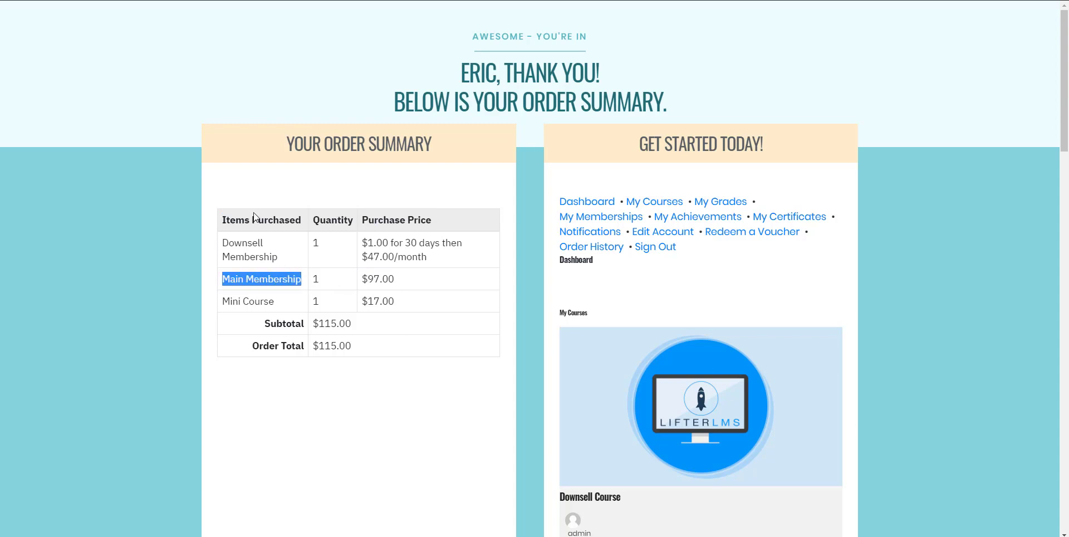
click(382, 273)
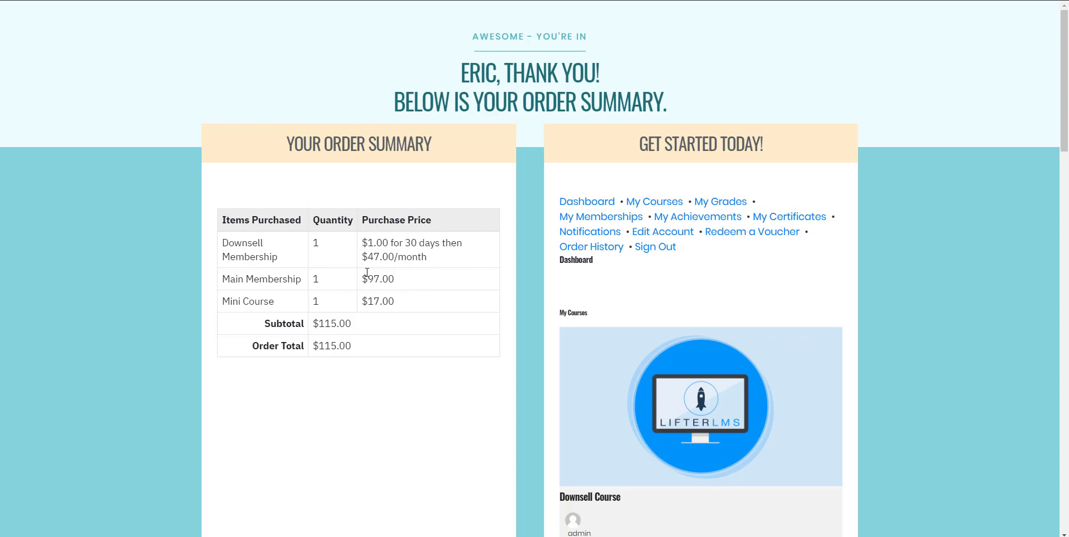
double_click(367, 301)
drag(368, 242, 427, 243)
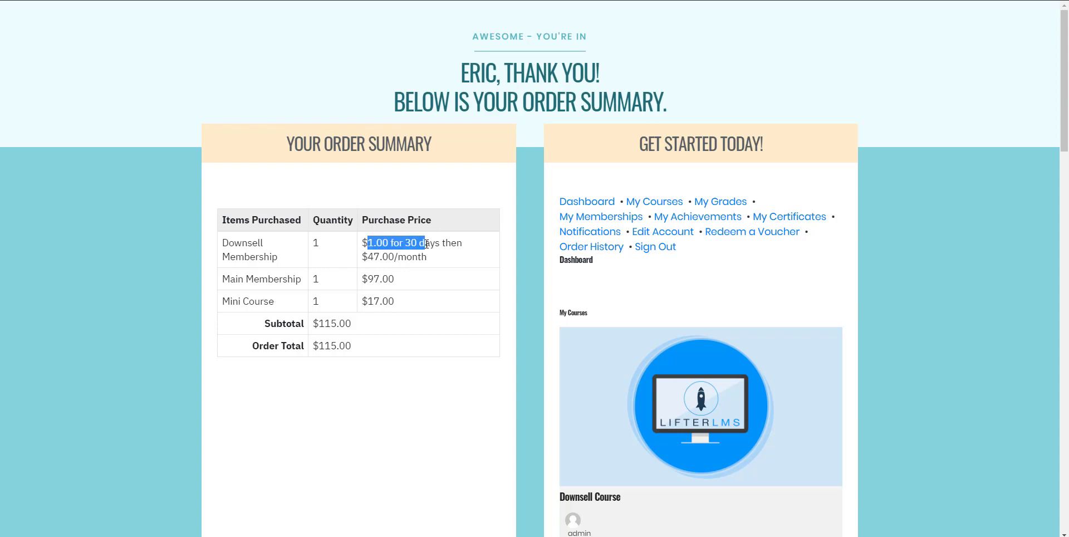
click(390, 244)
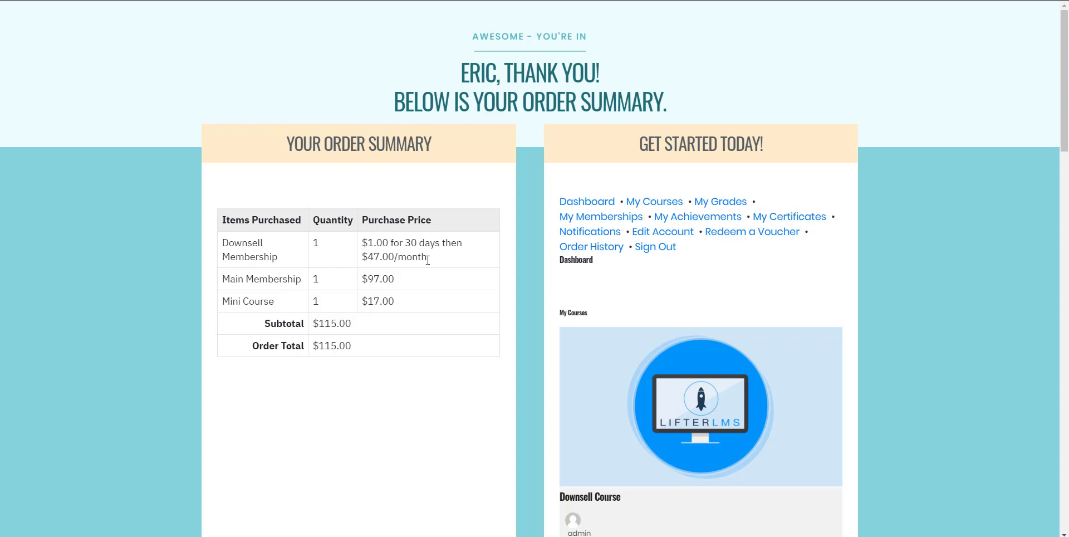
drag(432, 259, 364, 281)
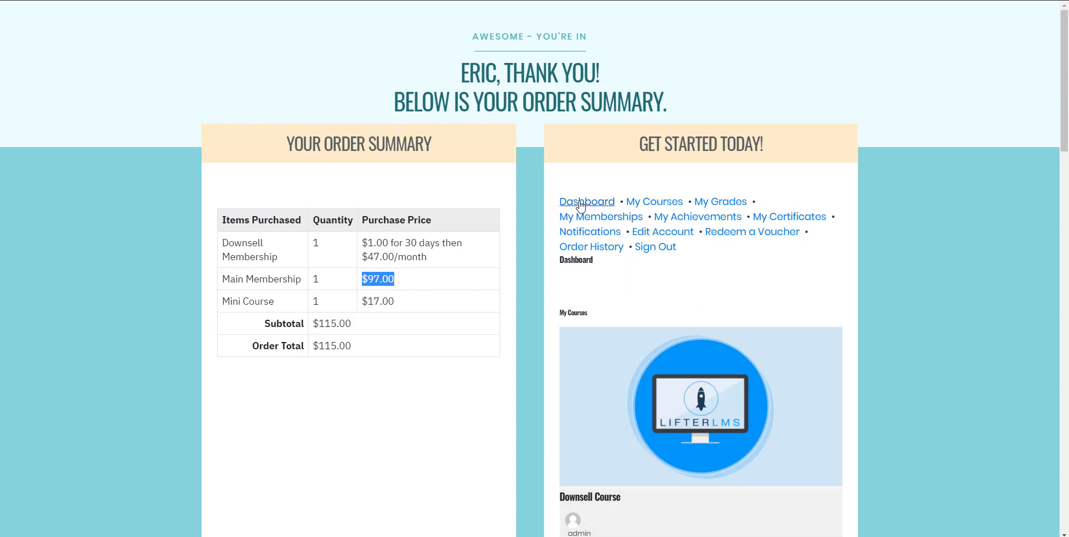
scroll(585, 322, down, 4)
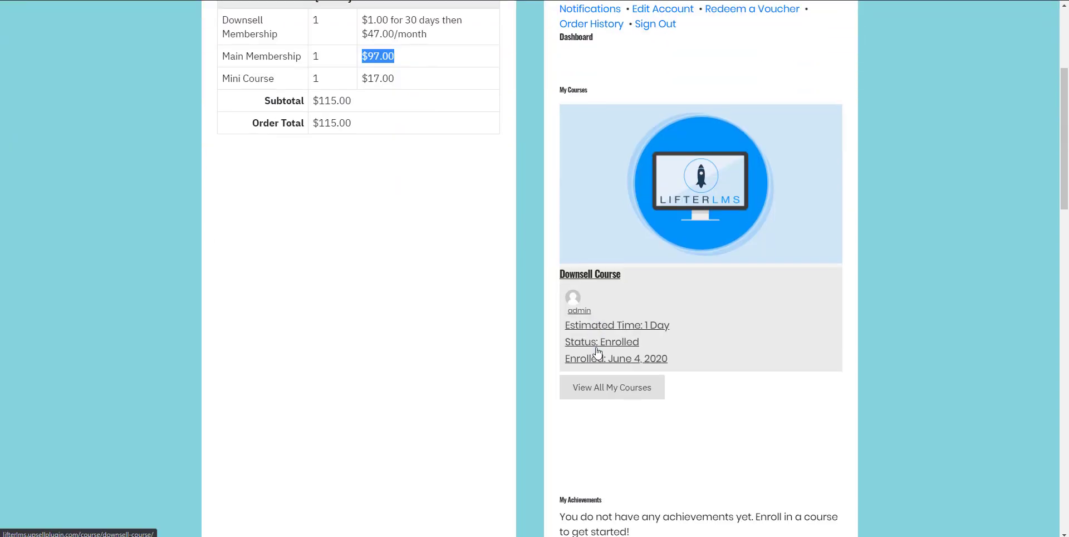
scroll(644, 383, down, 3)
scroll(612, 312, up, 7)
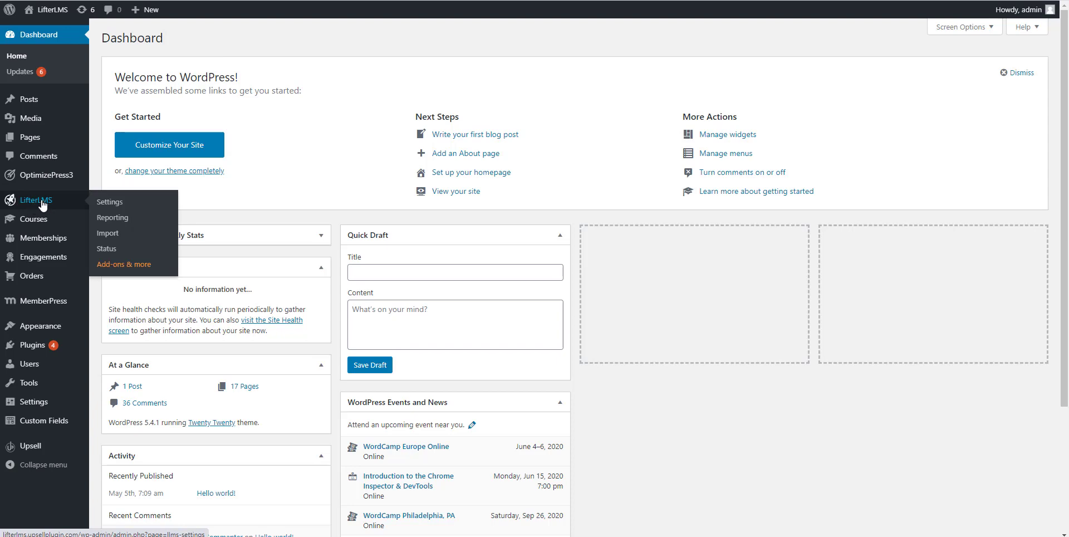
Step: Open the Main Membership product from Upsell > Products for editing
mouse_move(26, 447)
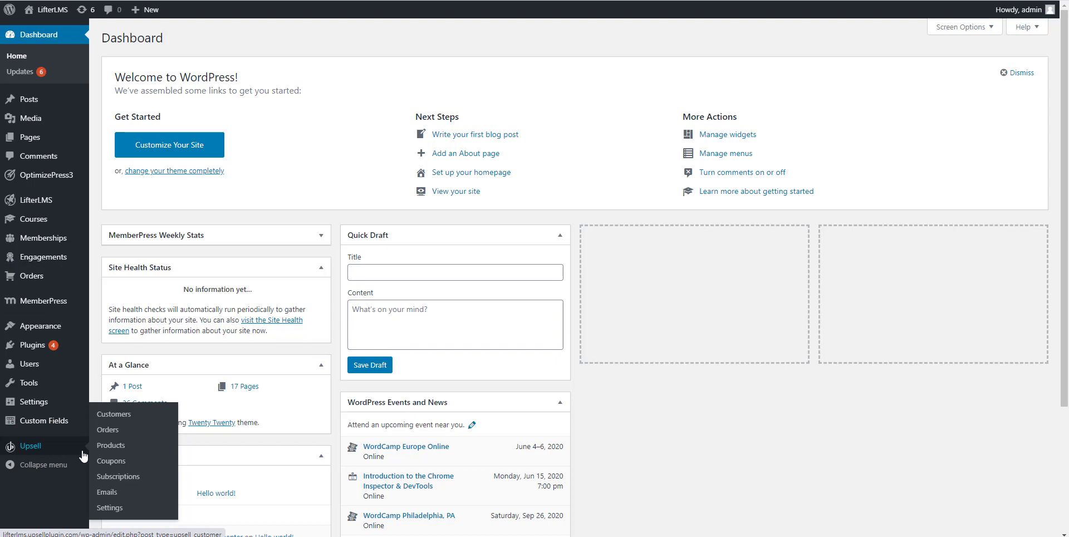
click(110, 450)
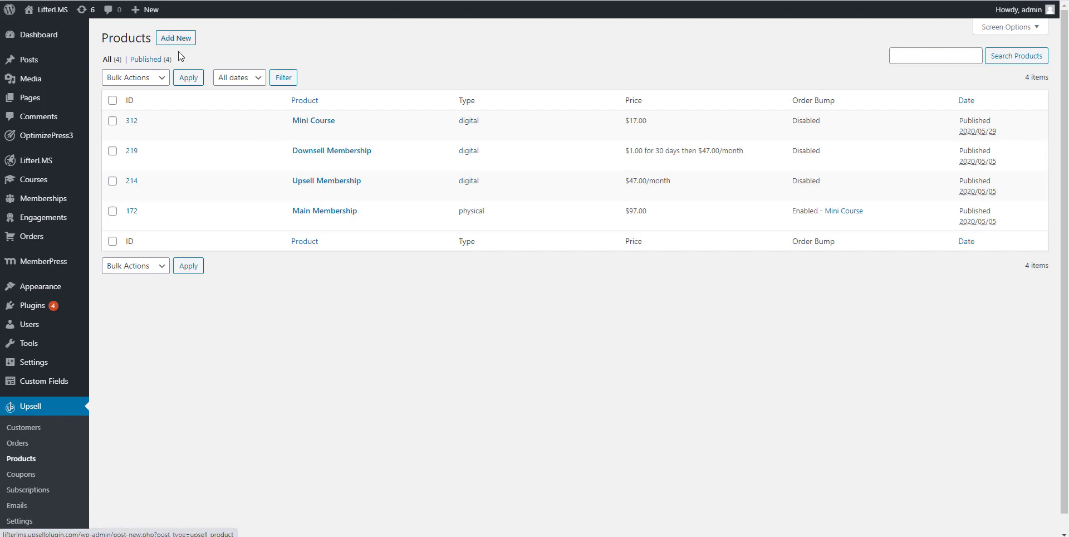
click(308, 215)
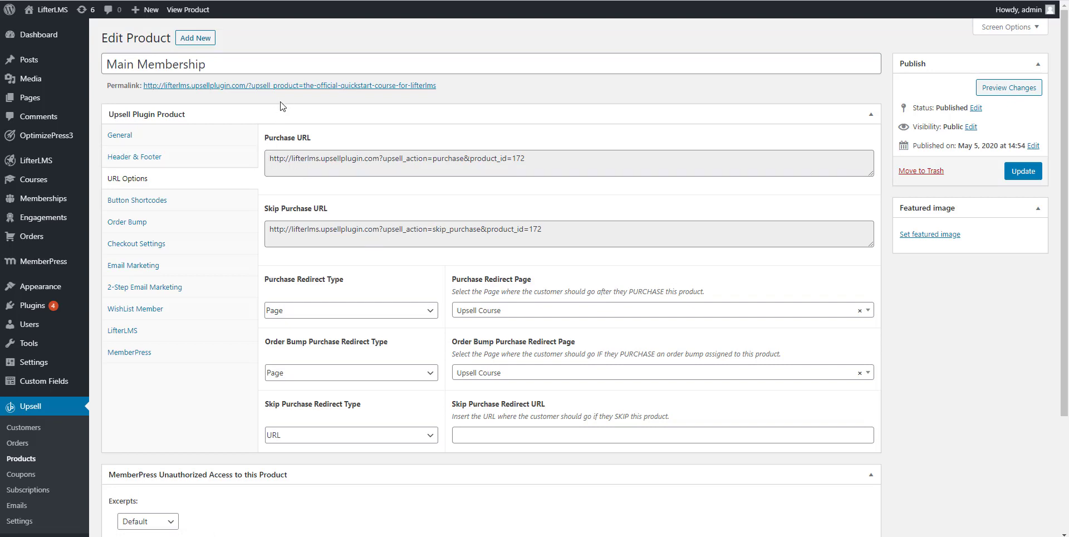
Step: On the General tab, set Product Type to Digital, keeping price 97 and Single payment
click(156, 137)
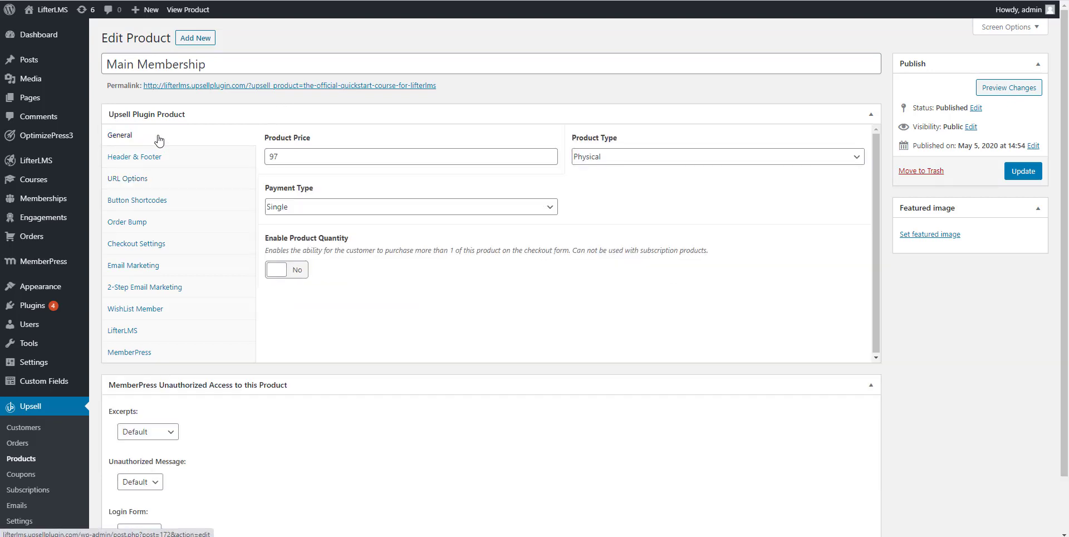
click(272, 156)
key(ctrl+a)
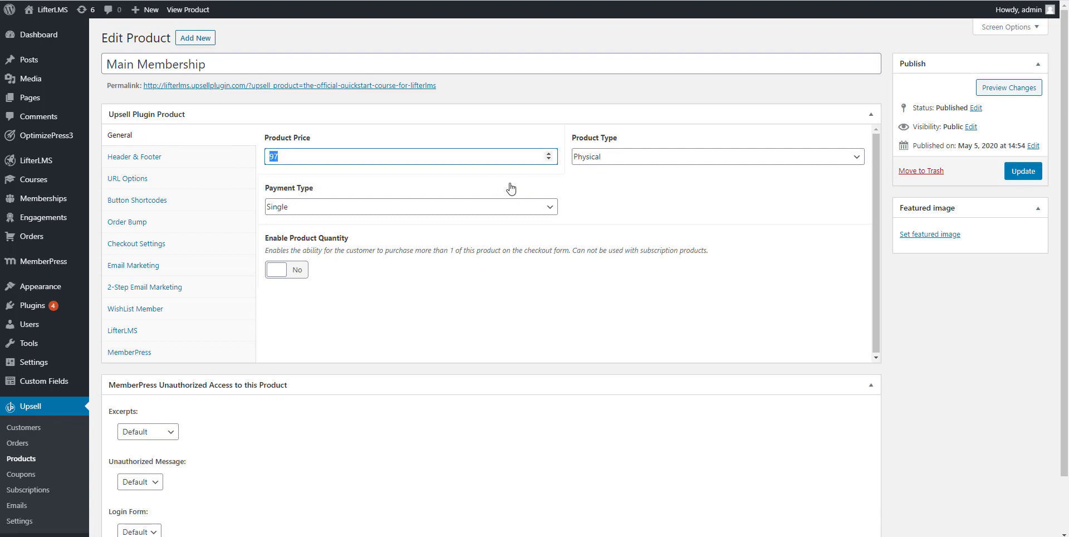
click(576, 157)
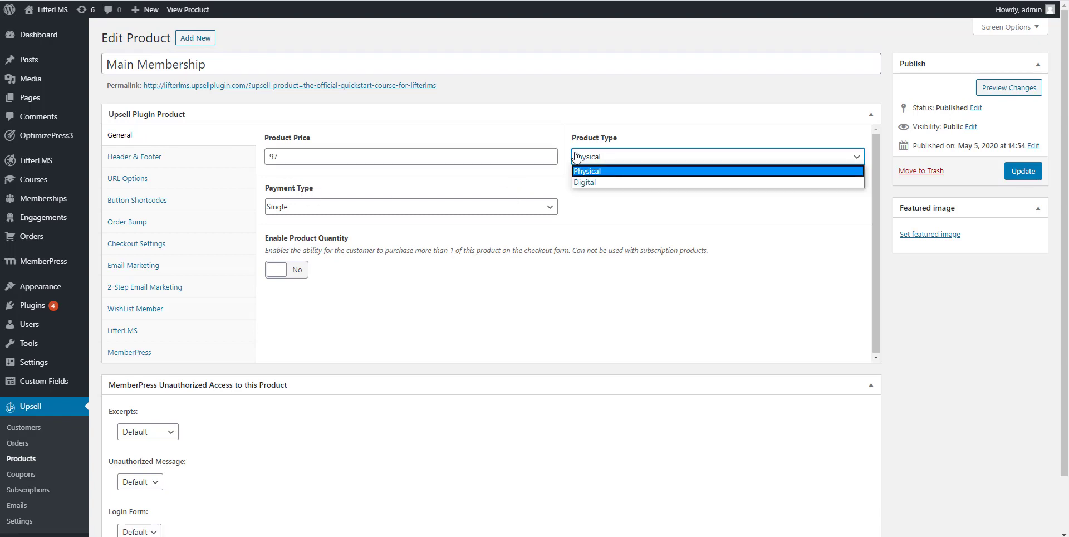
click(584, 182)
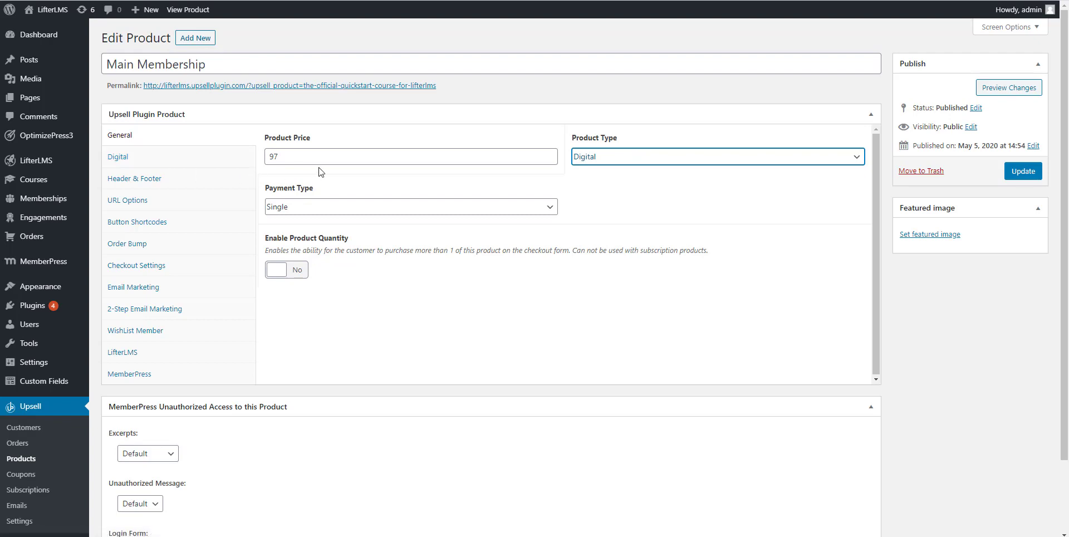
click(283, 207)
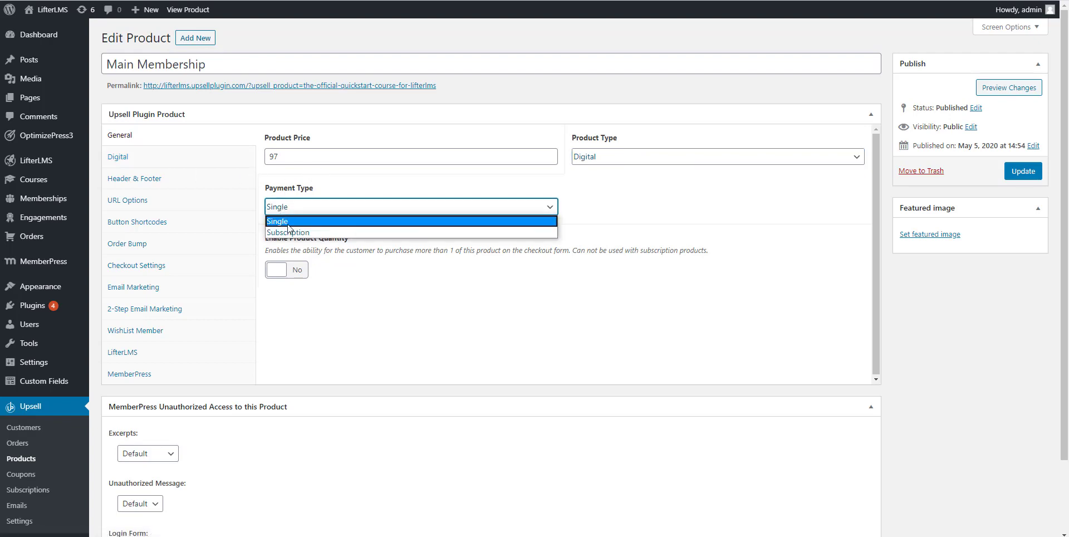
click(287, 221)
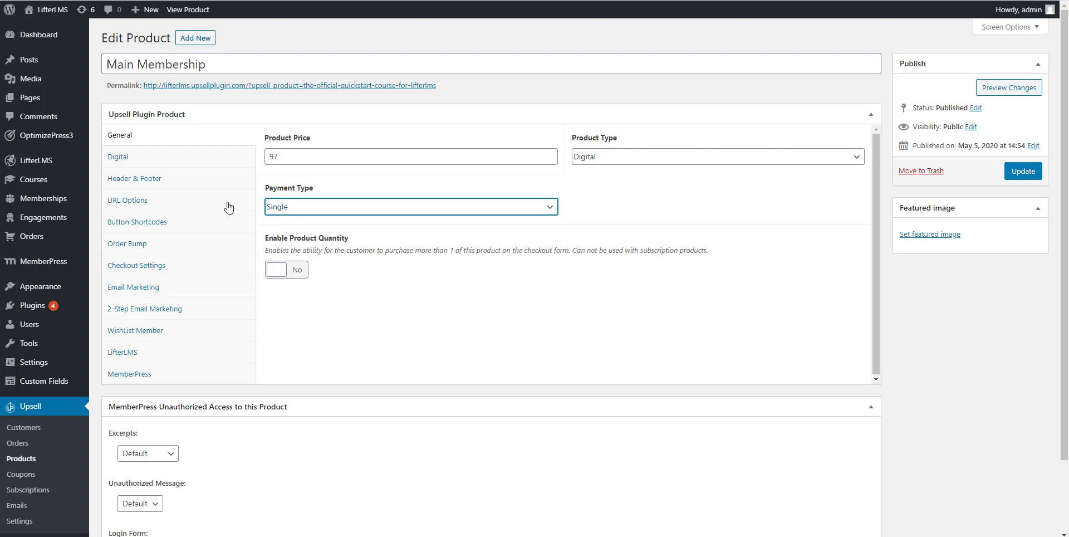
Step: Inspect the Purchase URL and Skip Purchase URL under URL Options
click(130, 204)
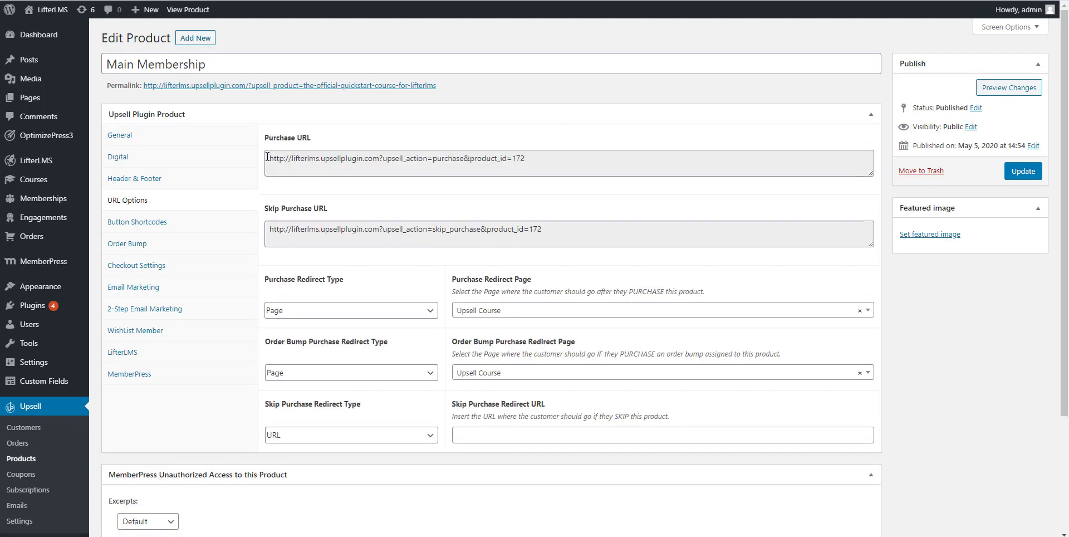
drag(270, 157, 539, 157)
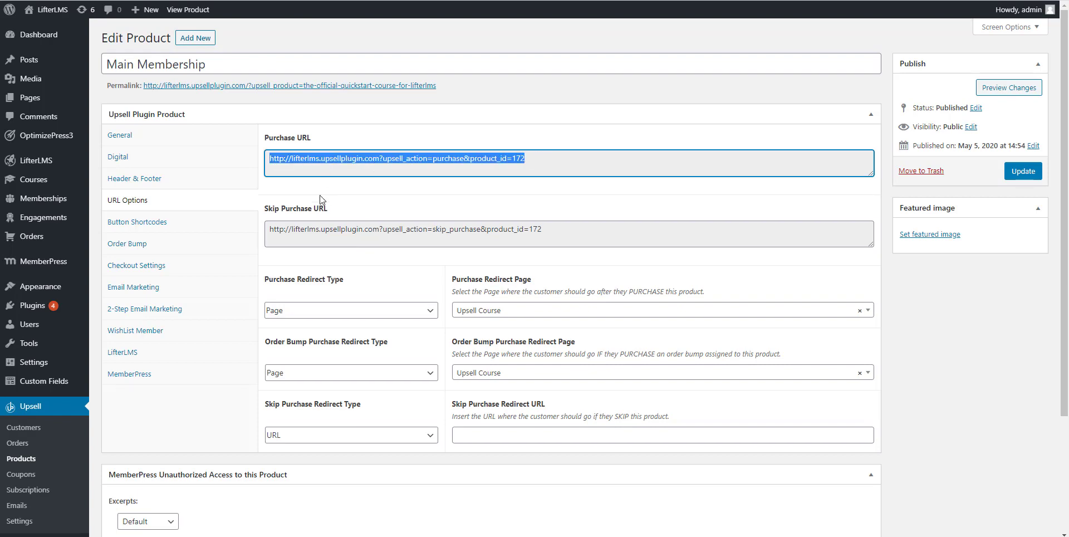
click(299, 220)
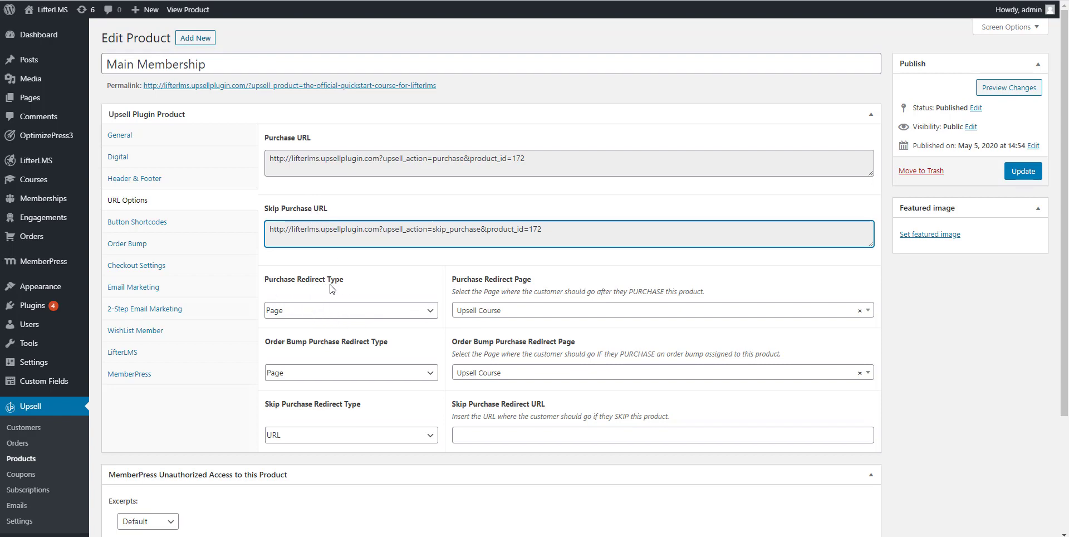
Step: Check the redirect type (Page) and redirect page choices, then view the Order Bump settings
click(288, 312)
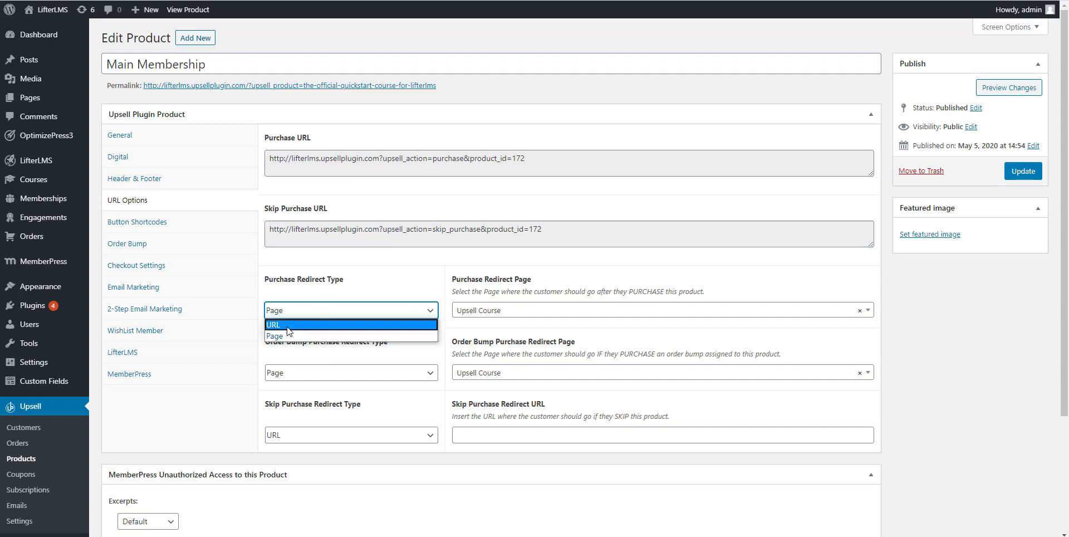
click(287, 338)
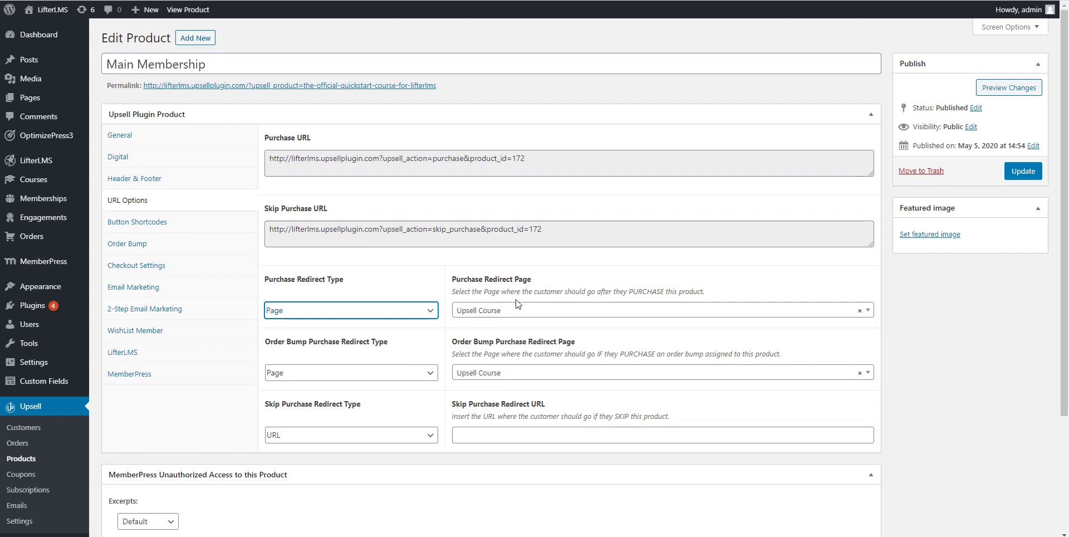
click(491, 315)
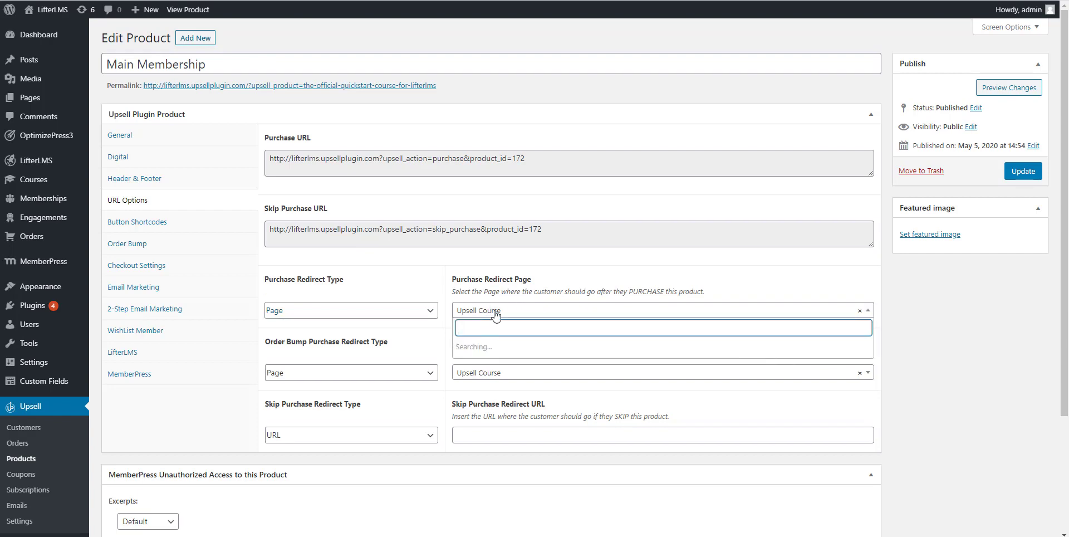
click(535, 289)
click(479, 374)
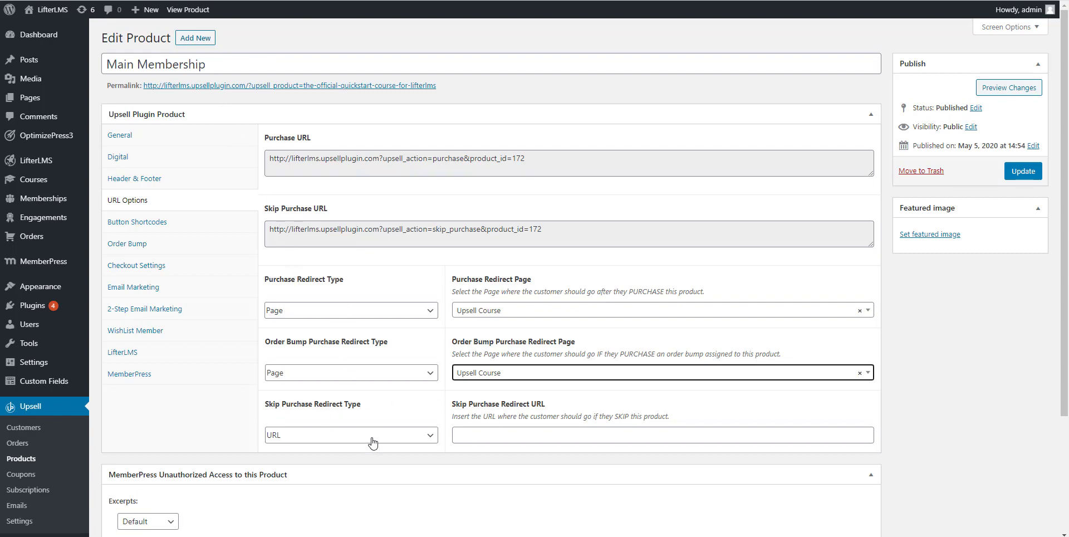
click(149, 244)
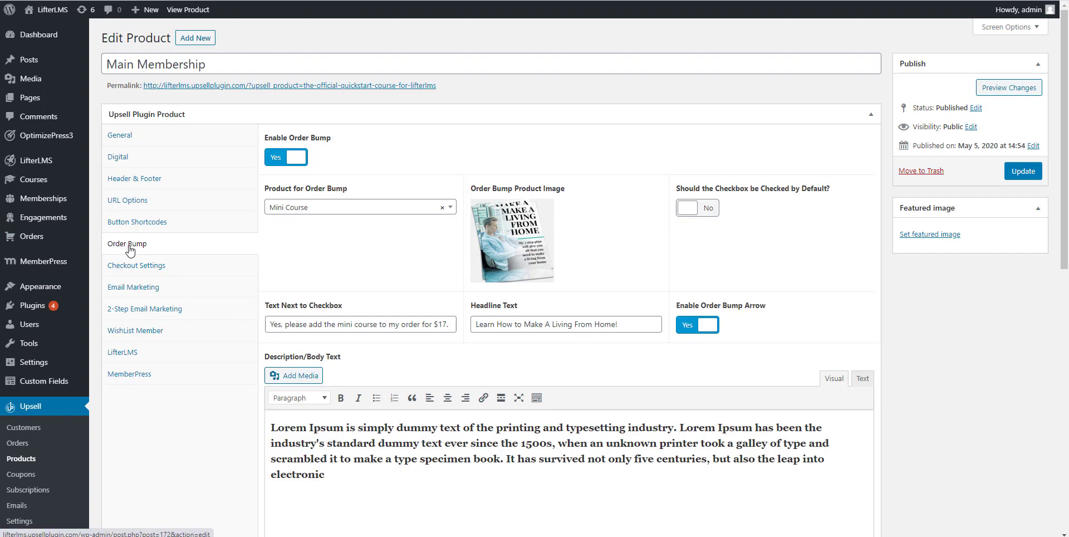
Step: Confirm Mini Course as the order bump product, then view the LifterLMS integration settings
click(294, 210)
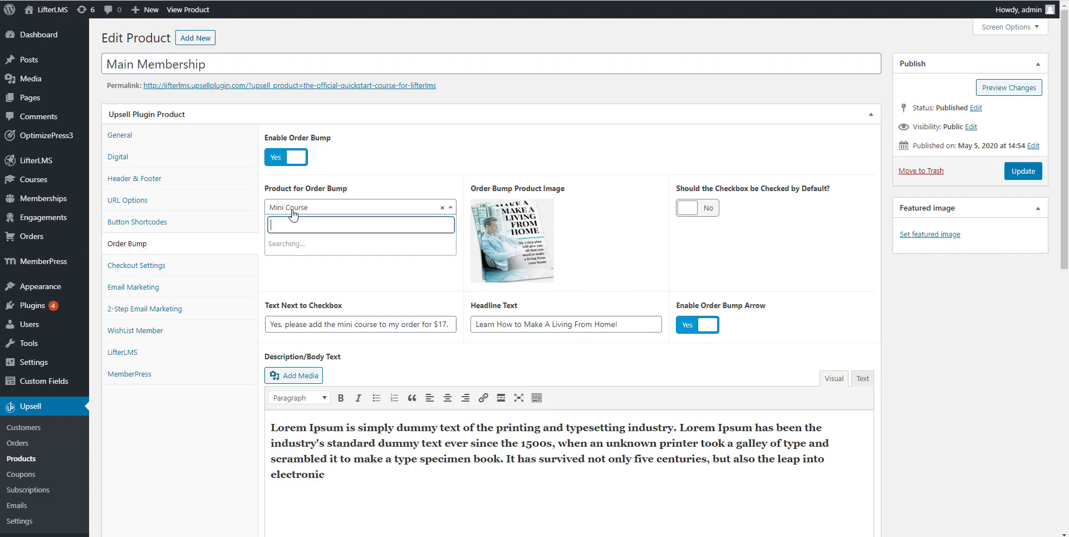
click(359, 209)
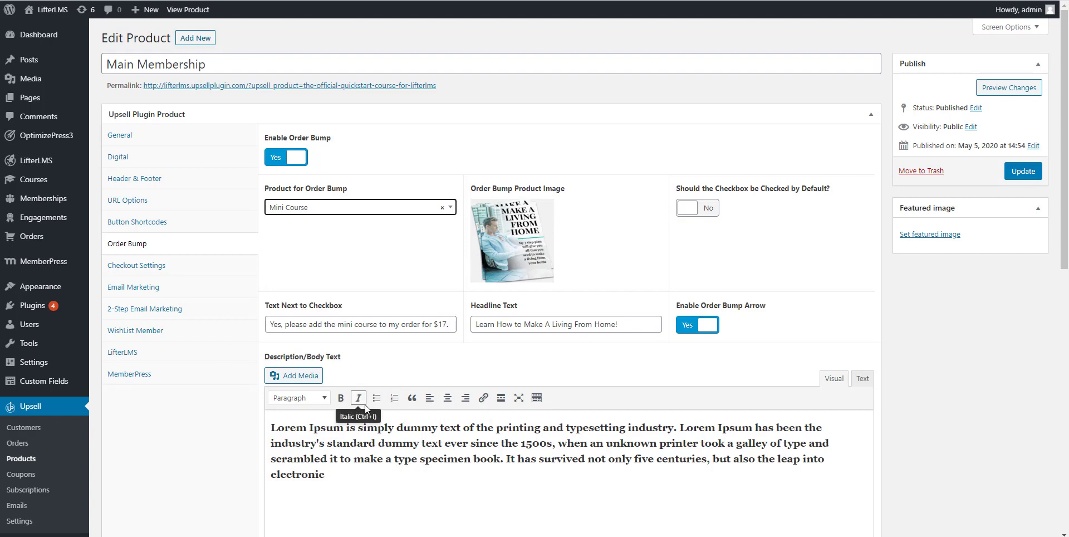
scroll(365, 405, down, 1)
scroll(251, 356, up, 1)
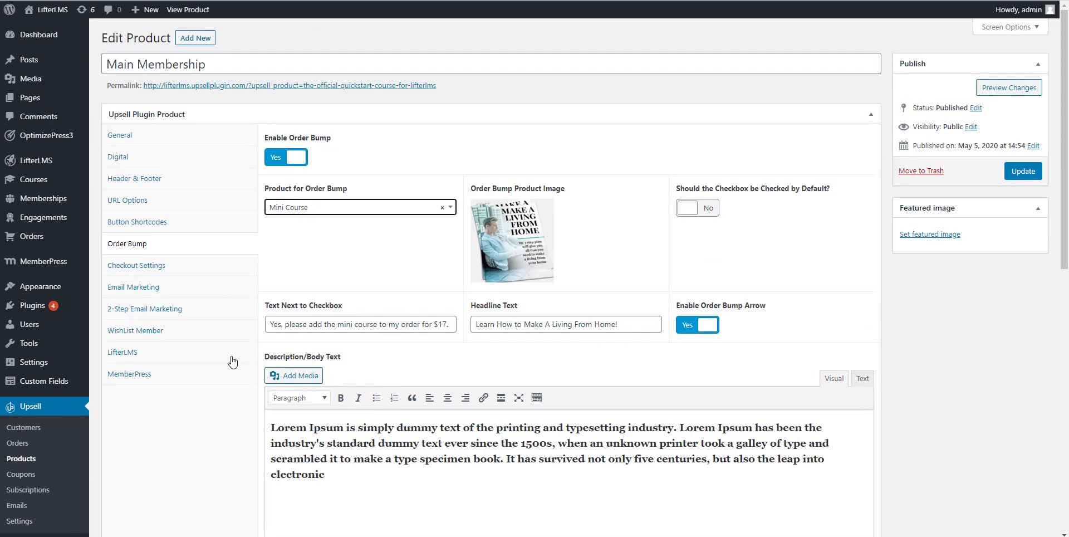
click(119, 354)
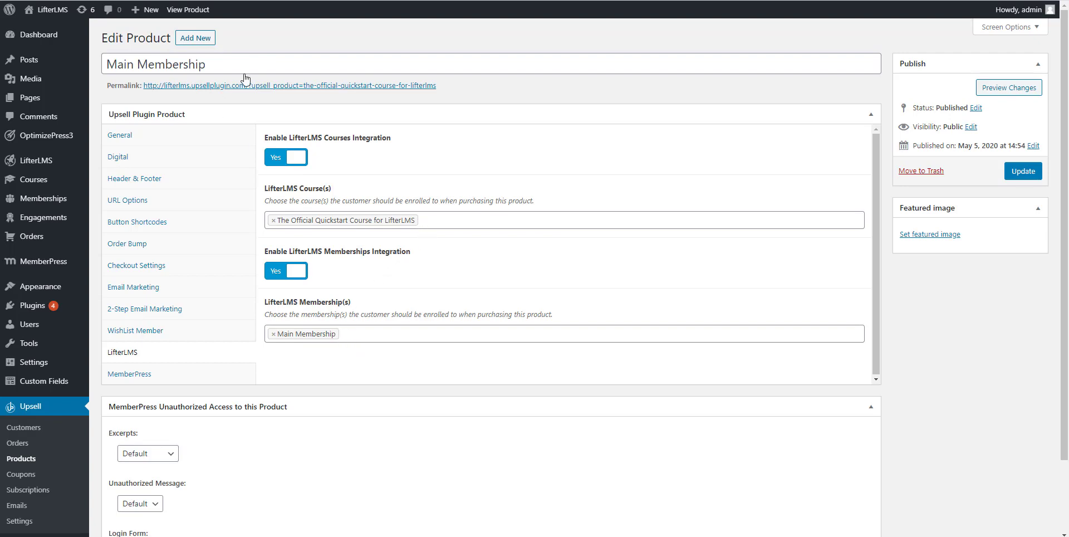
Step: Add Upsell Course and Upsell Membership, then remove both membership tags from the list
click(436, 220)
click(436, 220)
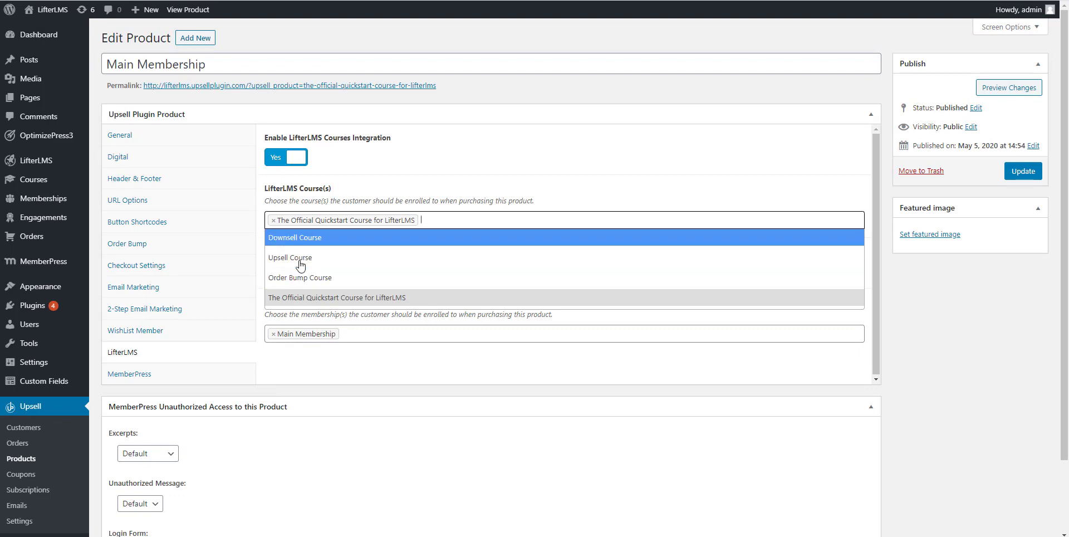
click(345, 276)
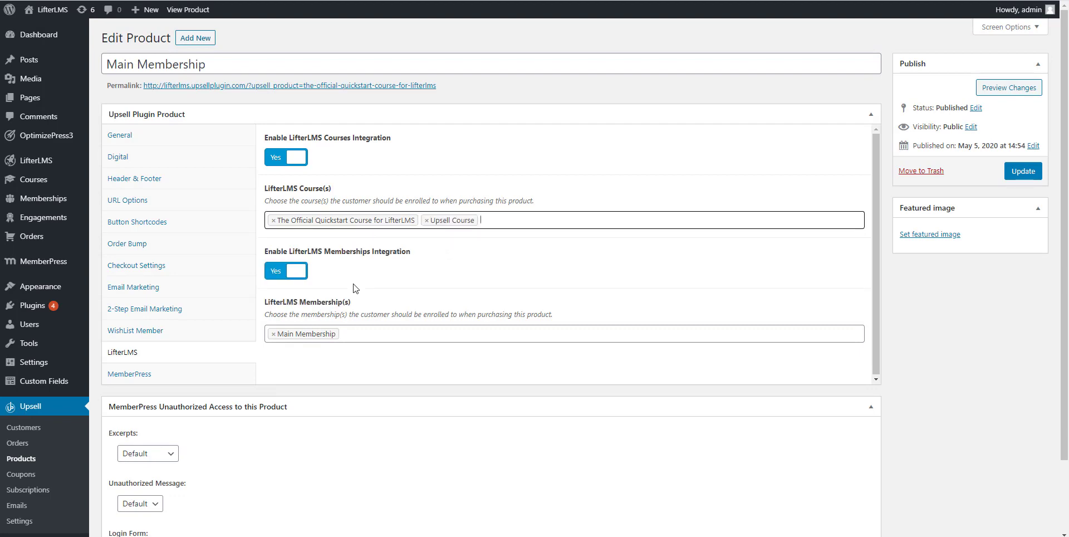
click(360, 332)
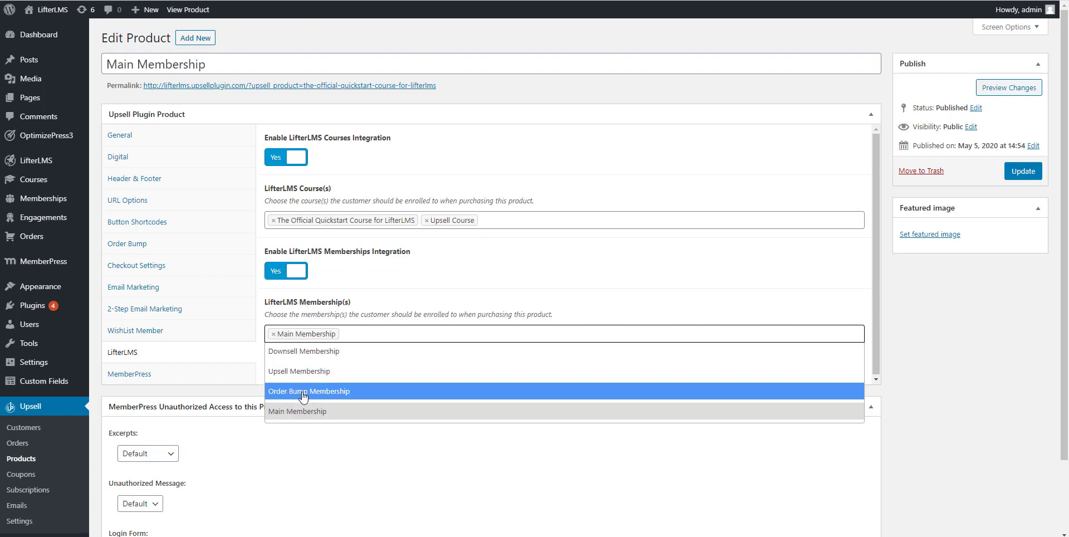
click(313, 371)
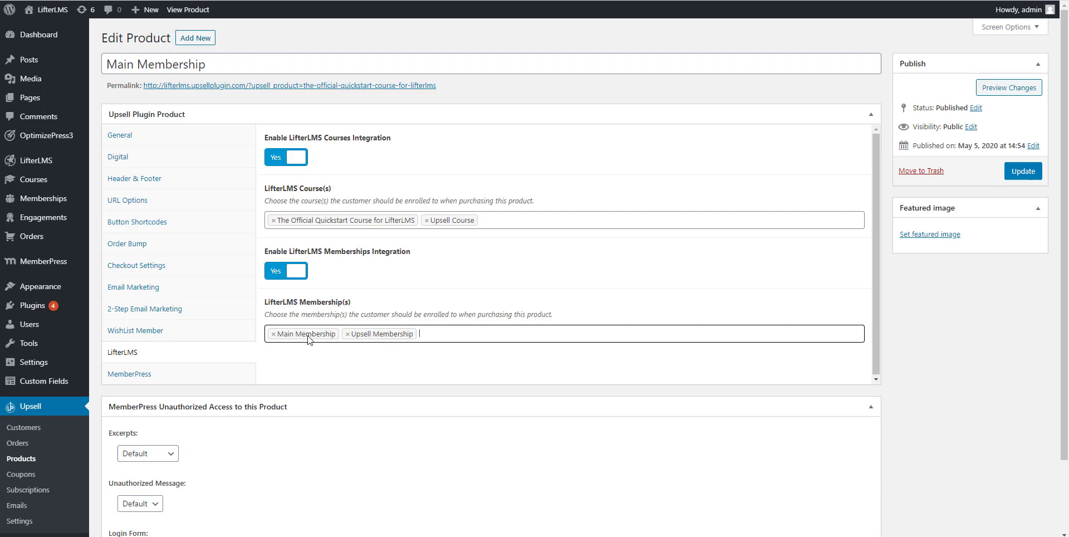
click(273, 333)
click(274, 334)
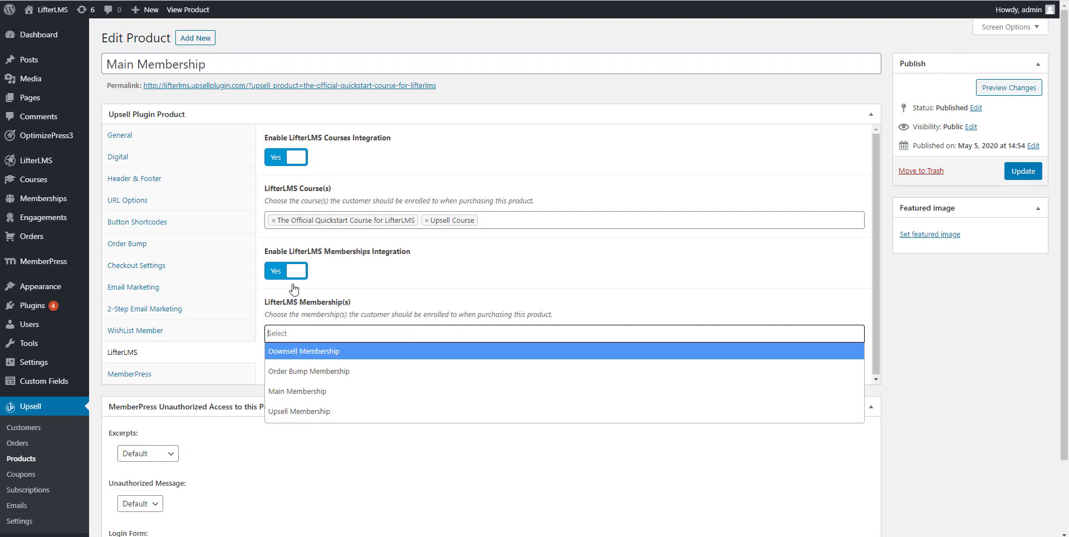
Step: Turn Courses Integration off and leave Memberships Integration enabled
click(286, 270)
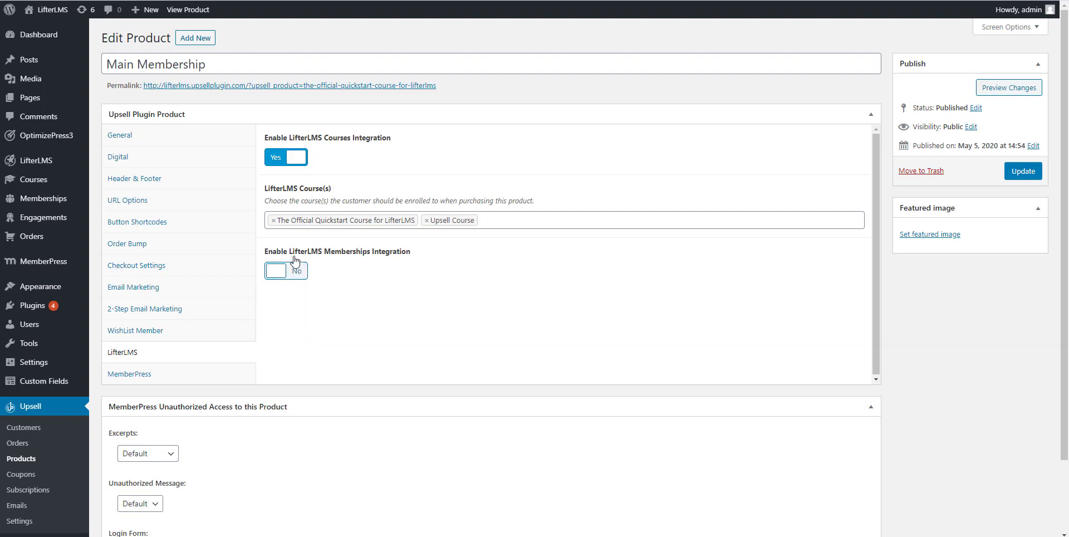
click(287, 157)
click(280, 209)
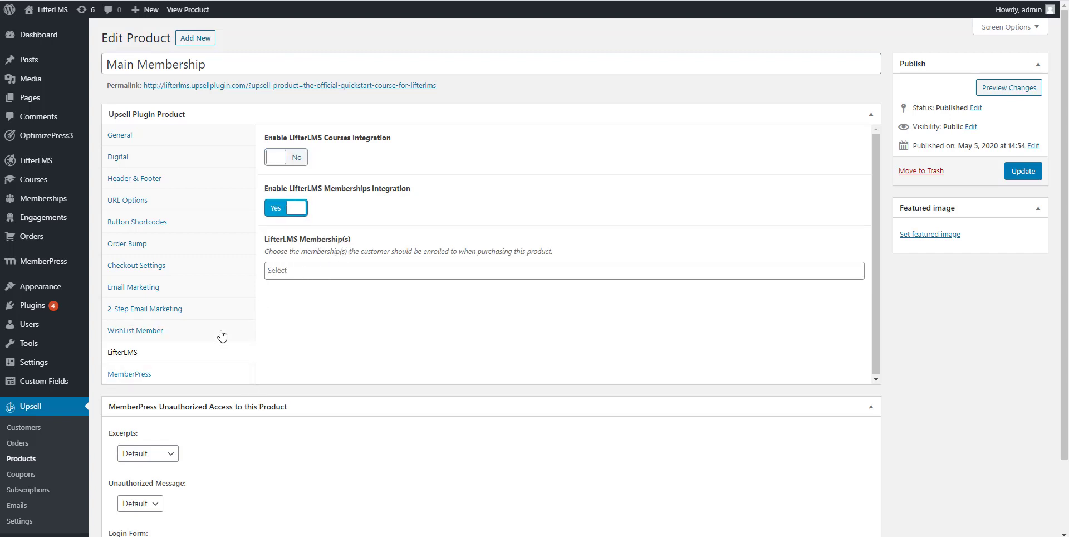
Step: Scroll through Main Membership's Checkout Settings, then head back to Upsell > Products
click(164, 273)
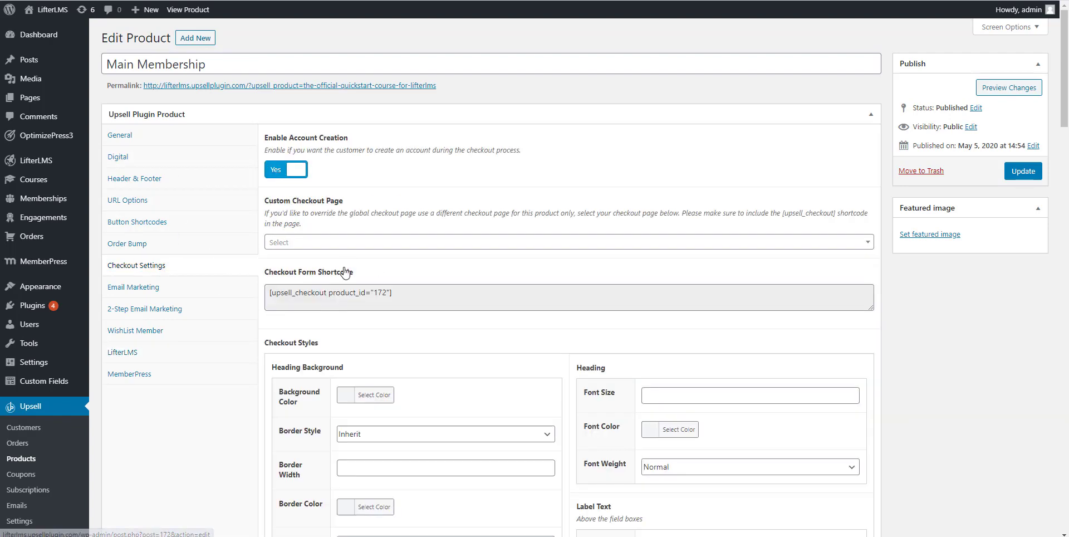
scroll(351, 378, down, 6)
scroll(343, 355, down, 10)
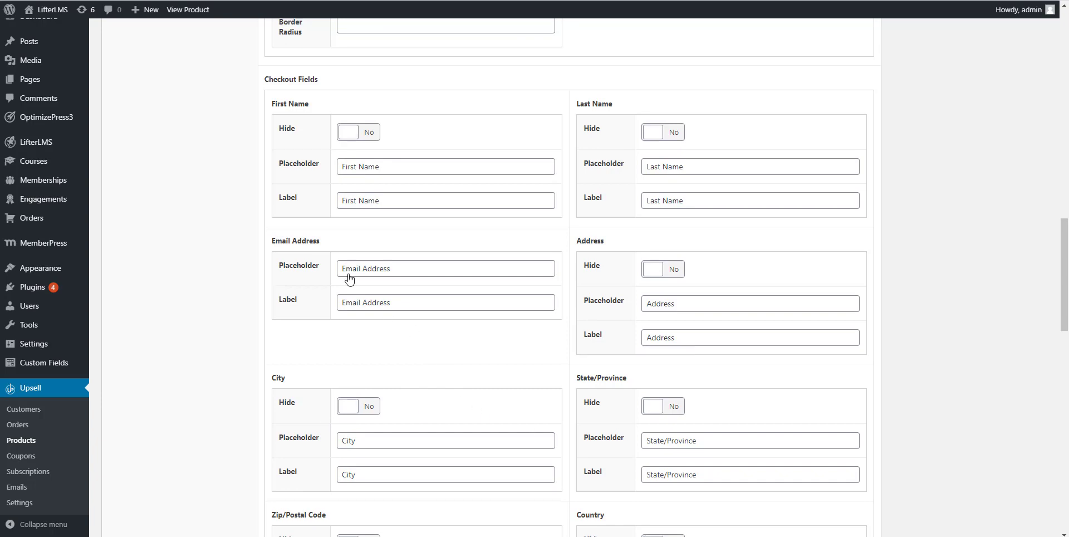
scroll(350, 279, up, 15)
scroll(386, 283, up, 3)
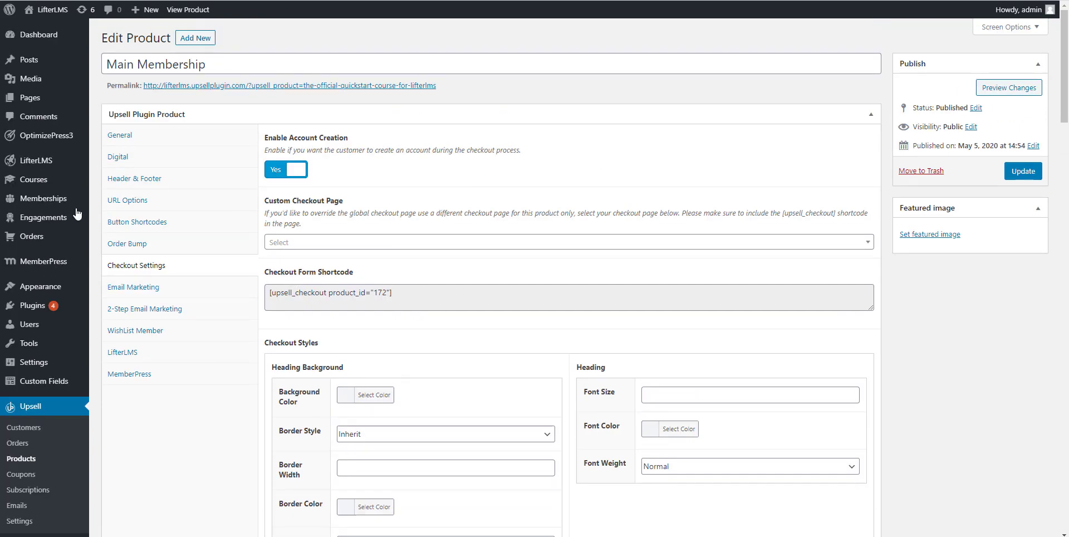
click(21, 458)
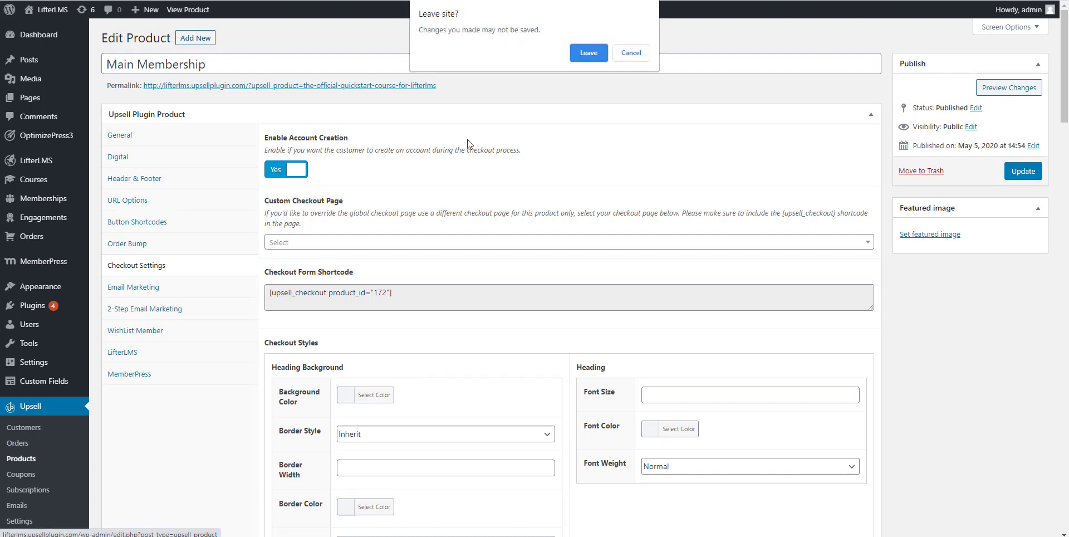
Step: Discard the unsaved changes and open the Upsell Membership product in the product editor
click(602, 53)
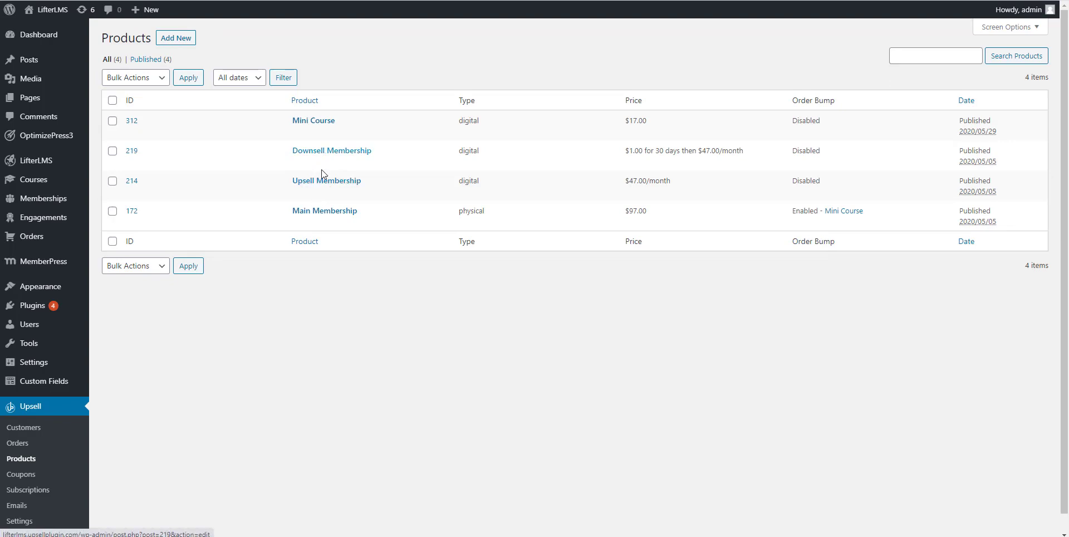
click(311, 185)
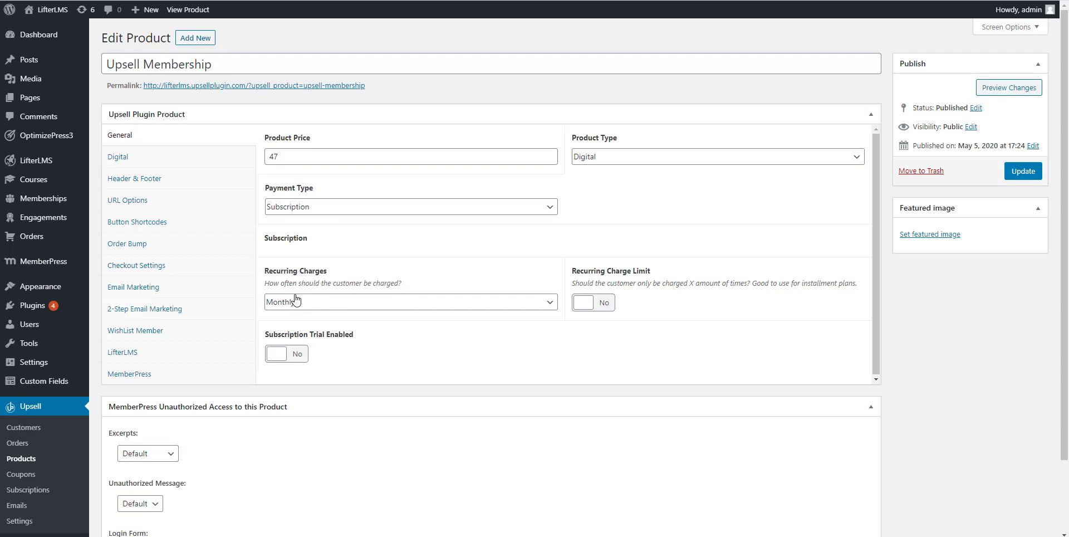
Step: Keep Upsell Membership billed monthly with no recurring charge limit or trial, then view its LifterLMS settings
click(293, 301)
click(290, 339)
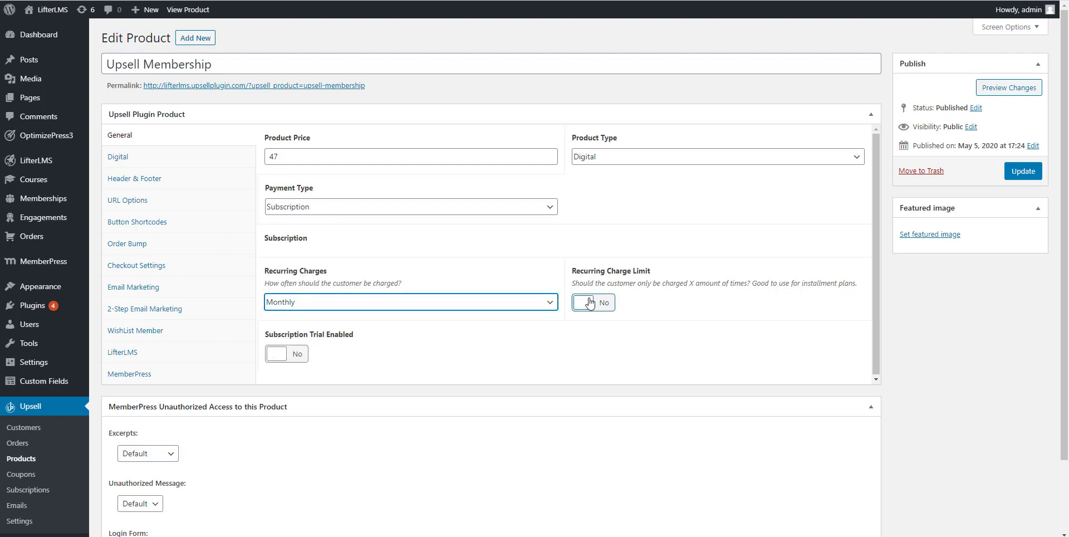
click(585, 302)
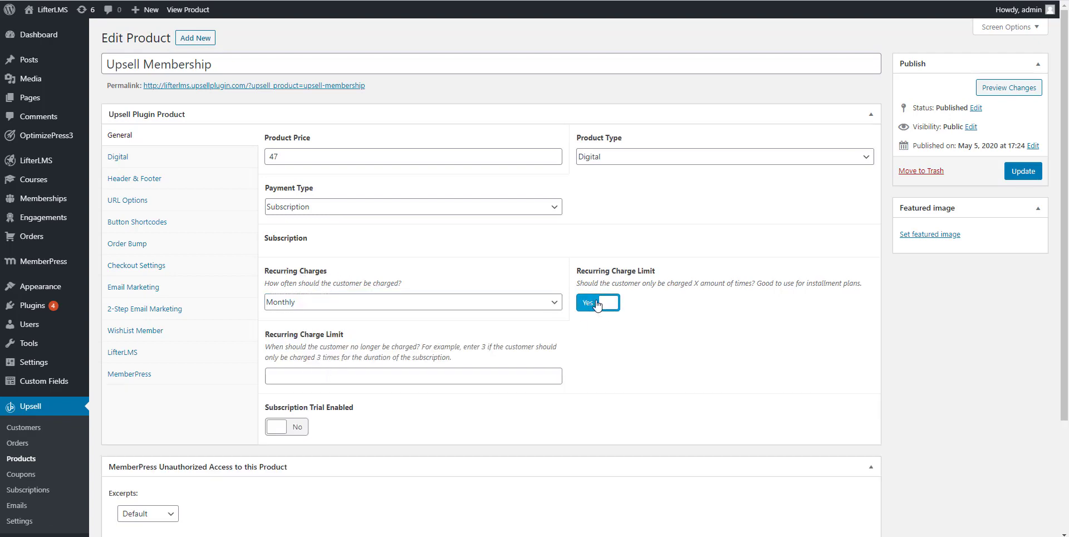
click(597, 307)
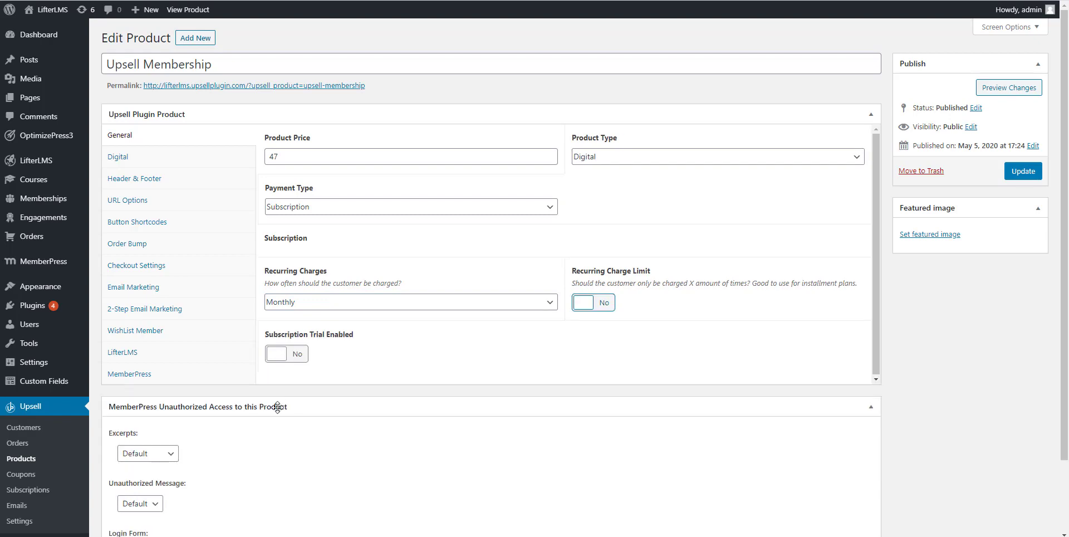
click(282, 355)
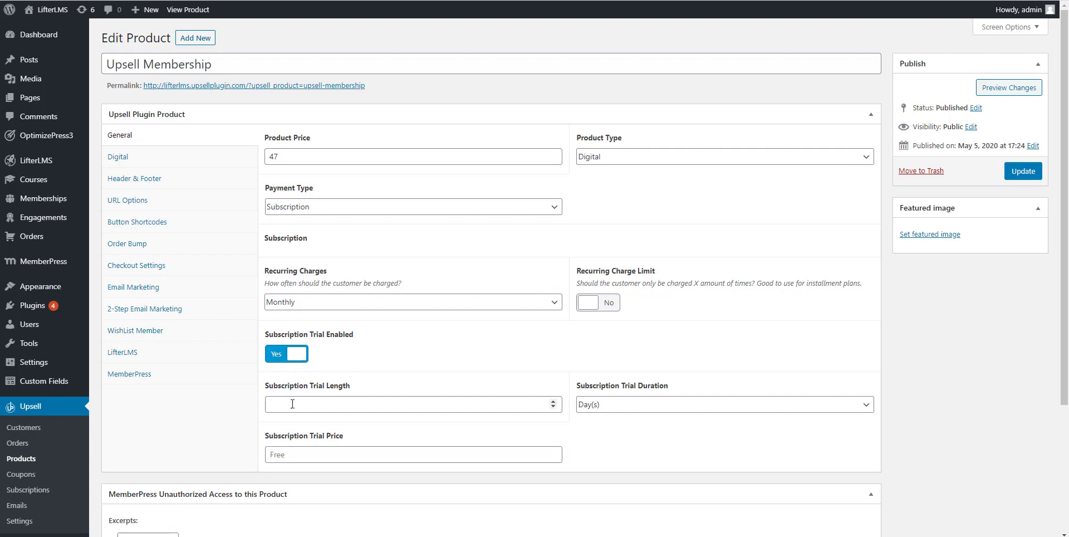
click(294, 356)
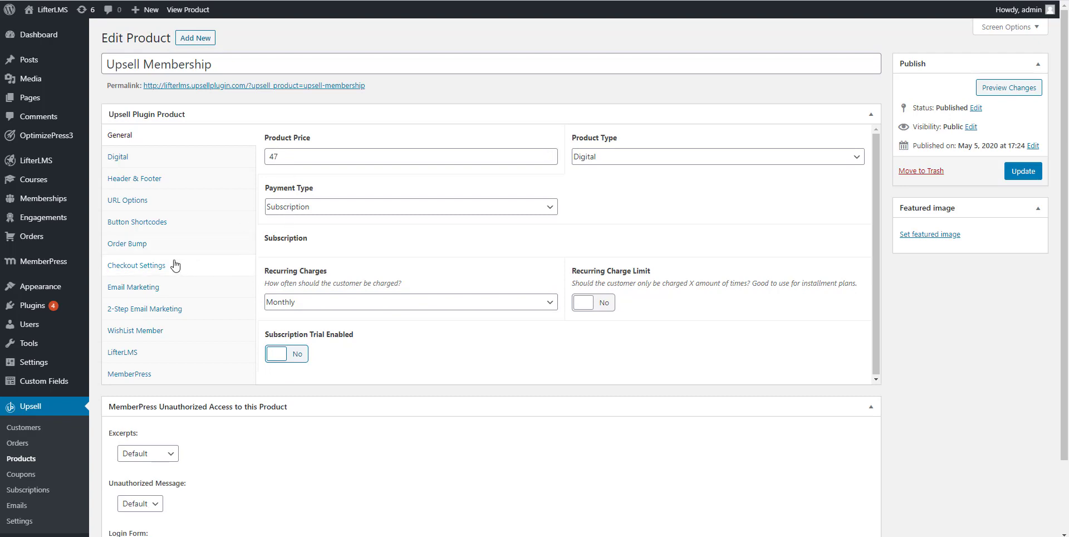
click(143, 354)
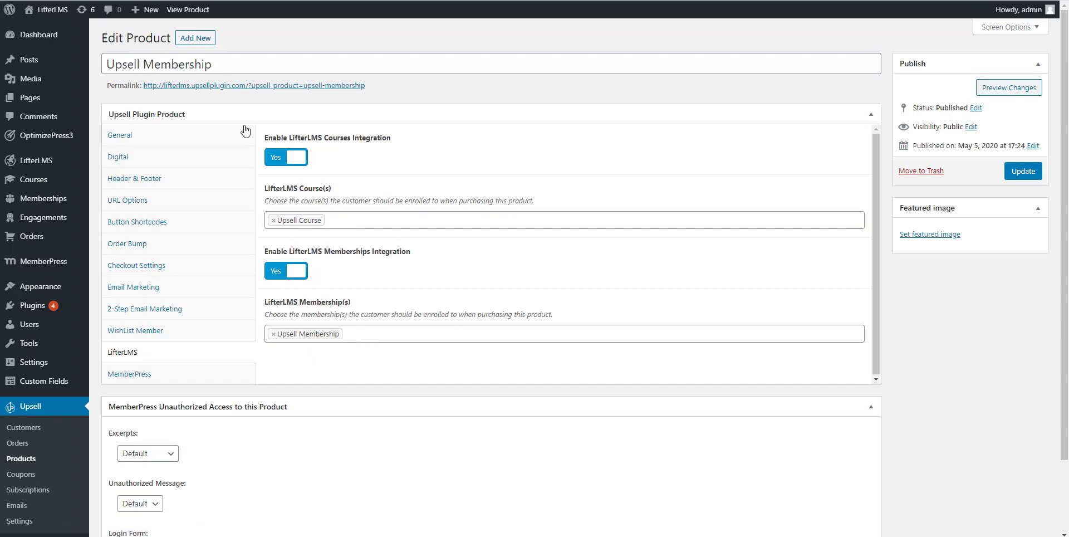
Step: Show Upsell Membership's URL Options: purchases redirect to Thank You LMS, skips to Downsell Membership
click(146, 202)
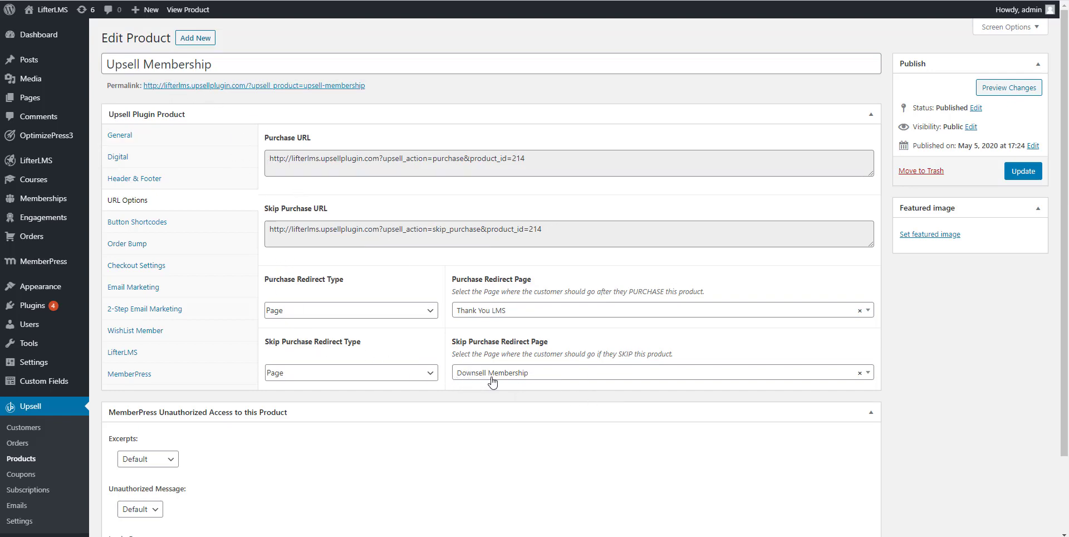
click(416, 373)
click(353, 387)
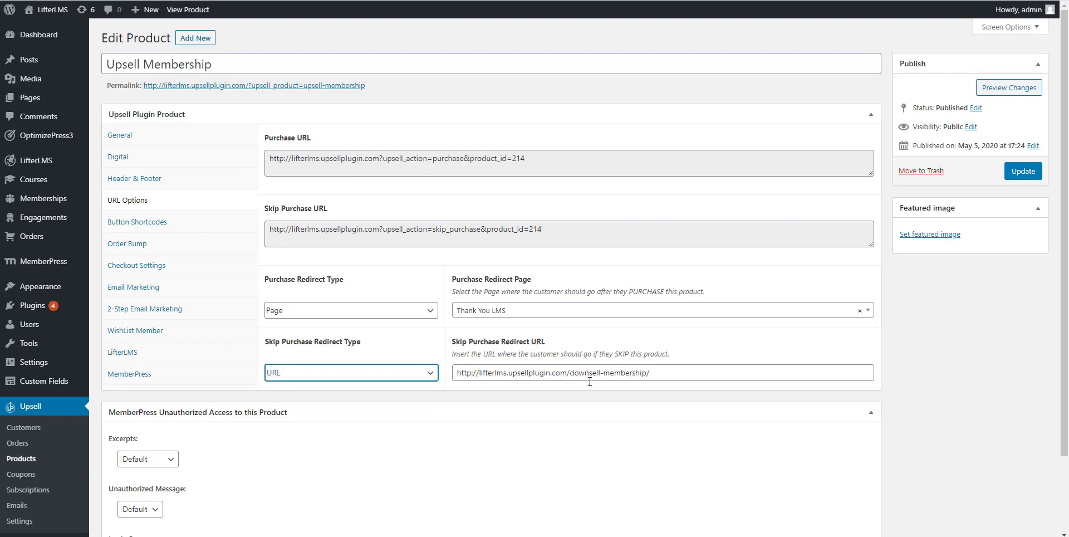
click(329, 373)
click(327, 394)
click(558, 376)
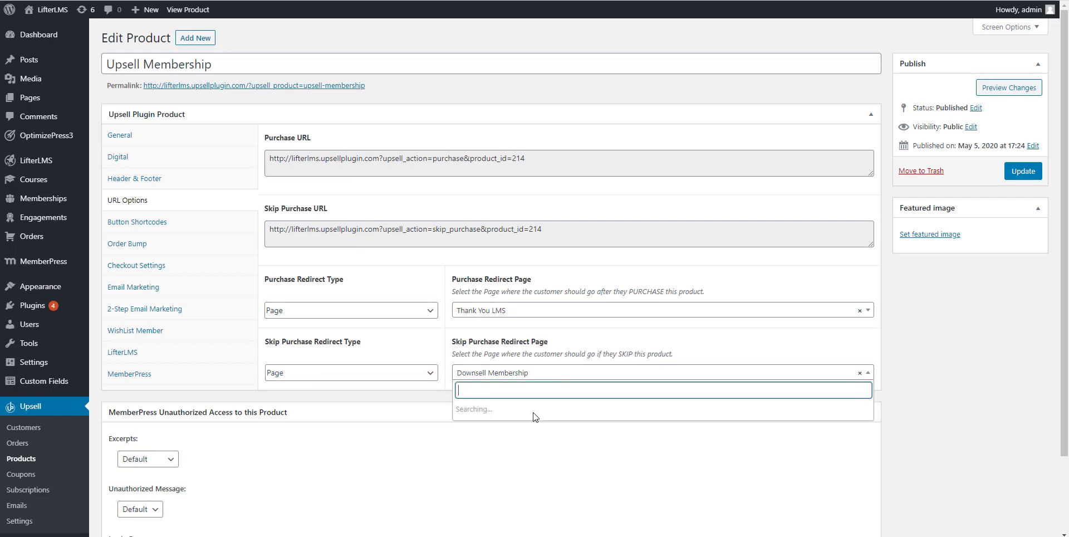
click(903, 373)
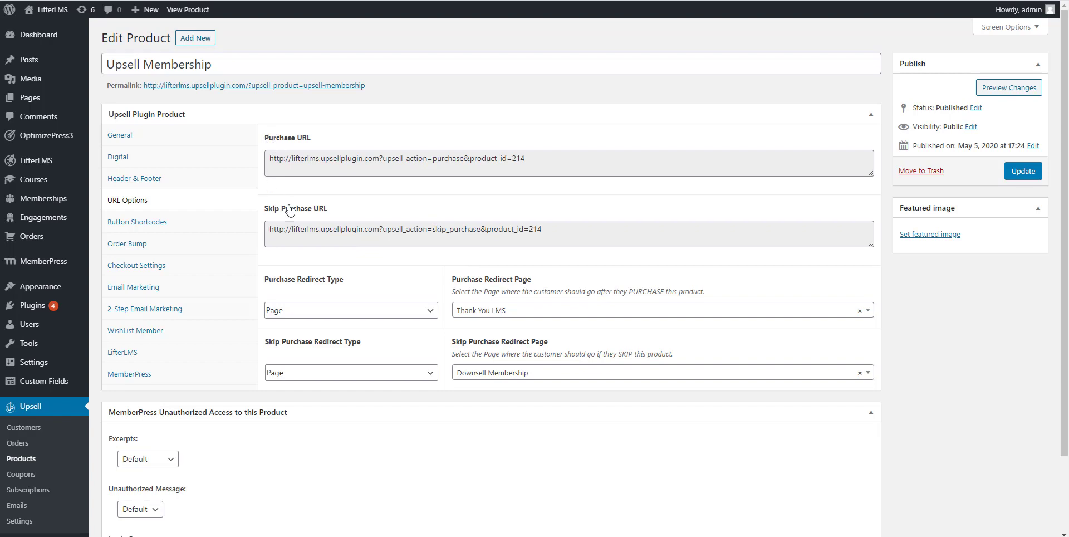
mouse_move(32, 98)
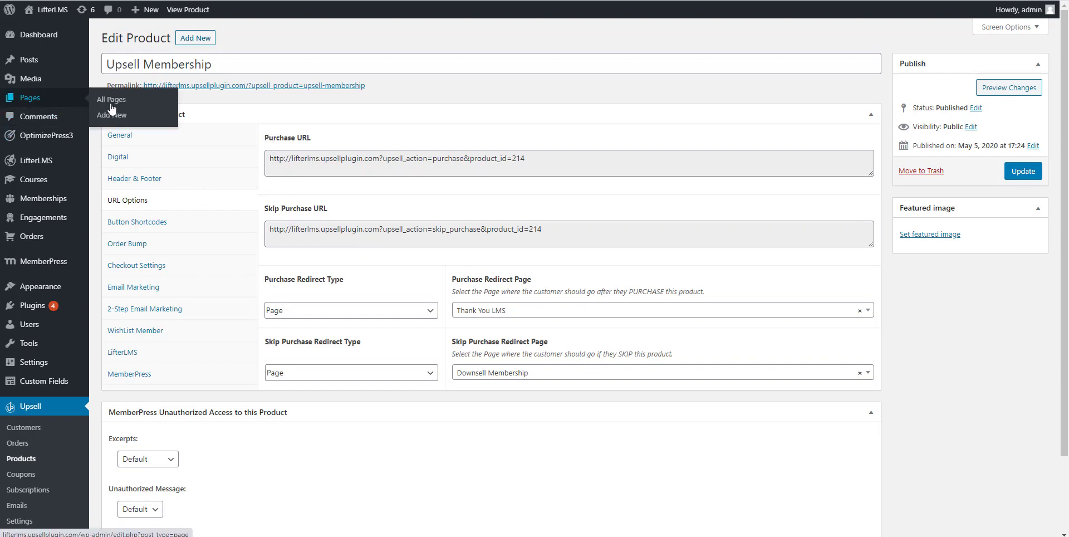
Step: Open All Pages in a new tab and scroll through the 18-page list
right_click(124, 102)
click(155, 109)
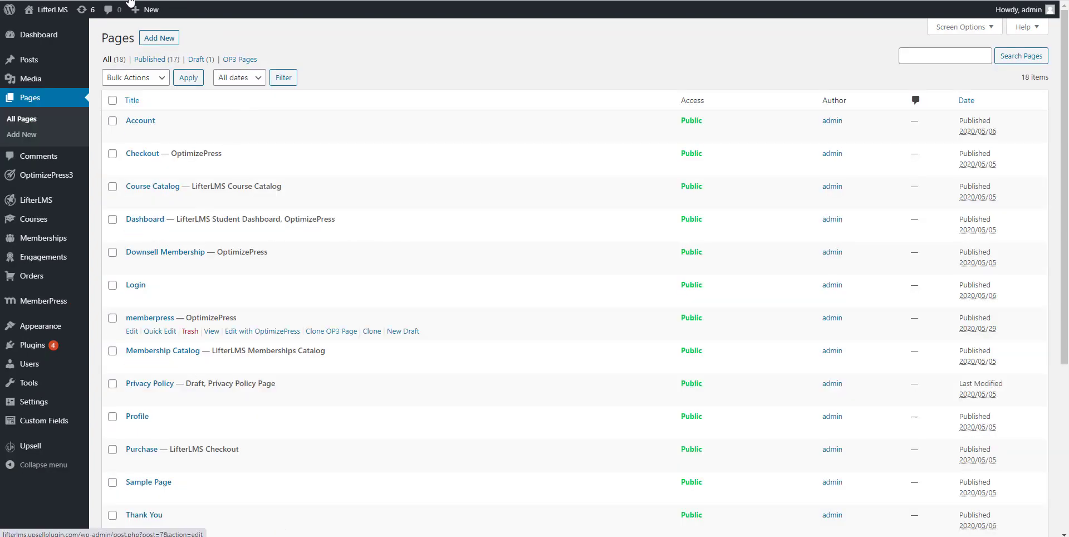
click(132, 1)
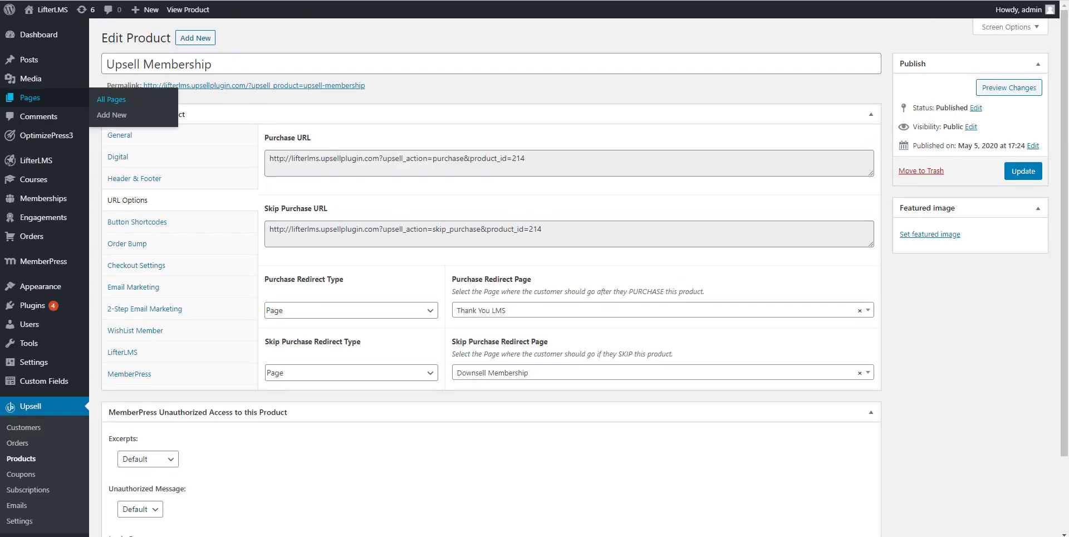
click(234, 0)
scroll(280, 334, down, 1)
scroll(273, 357, down, 3)
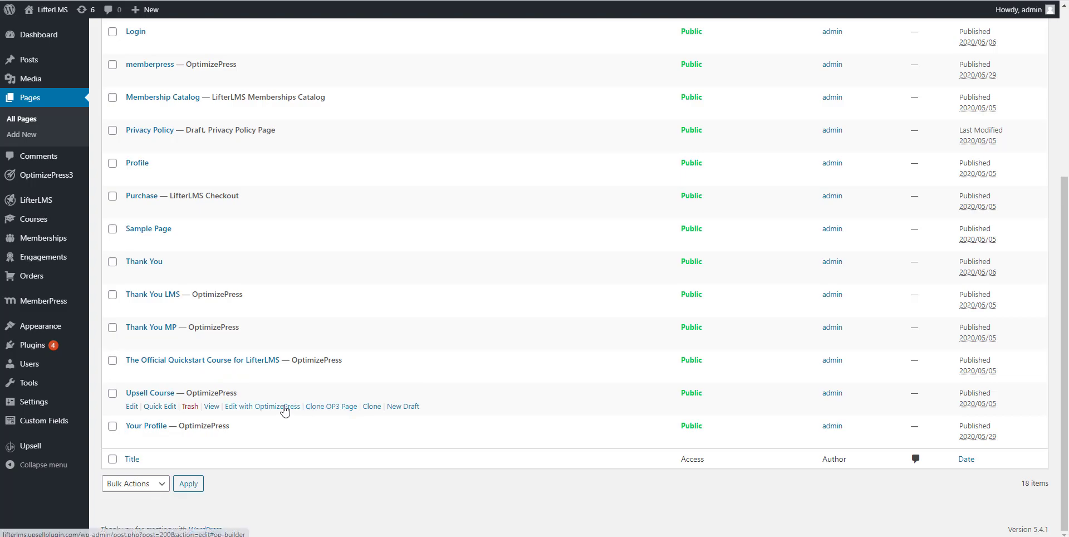
Step: Open the Upsell Course page in OptimizePress and copy the product's Purchase URL
click(284, 406)
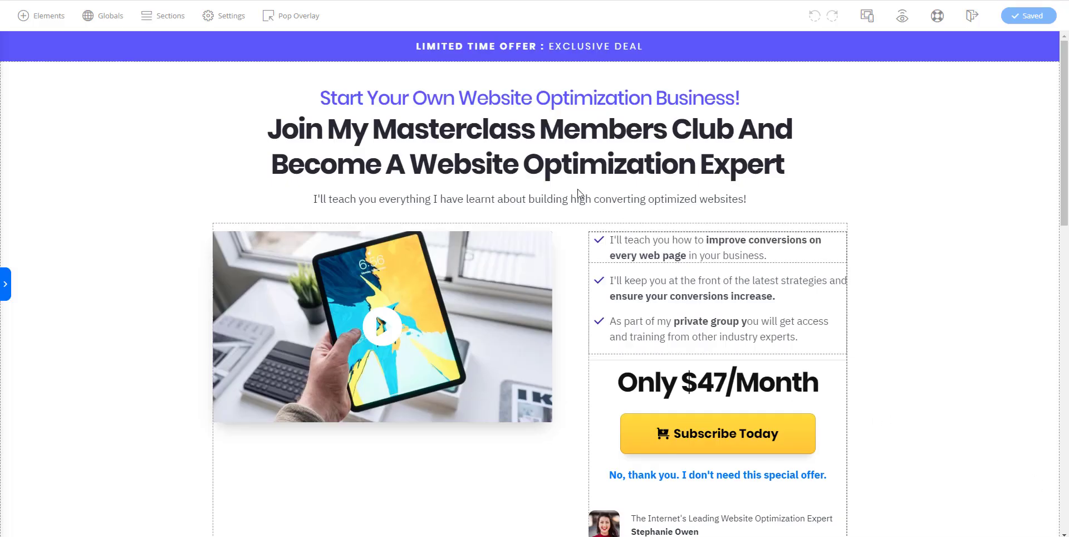
scroll(957, 277, down, 1)
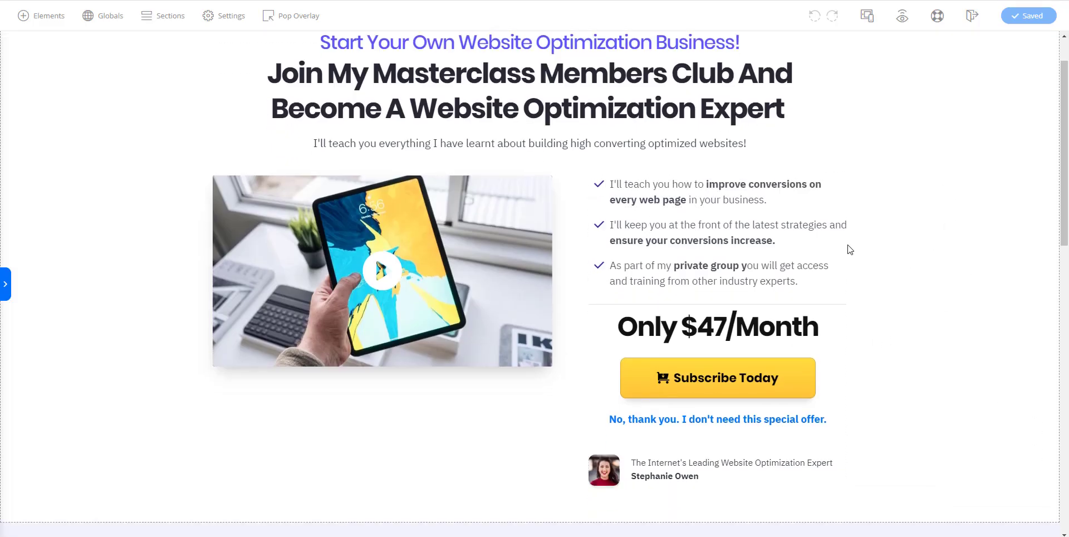
scroll(242, 172, up, 1)
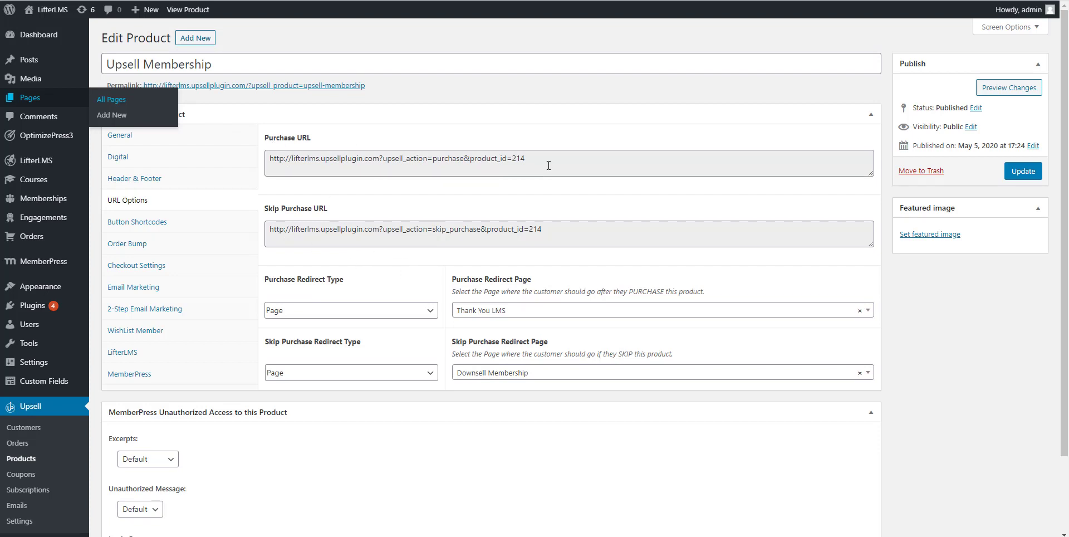
drag(548, 166, 269, 159)
right_click(293, 157)
click(315, 167)
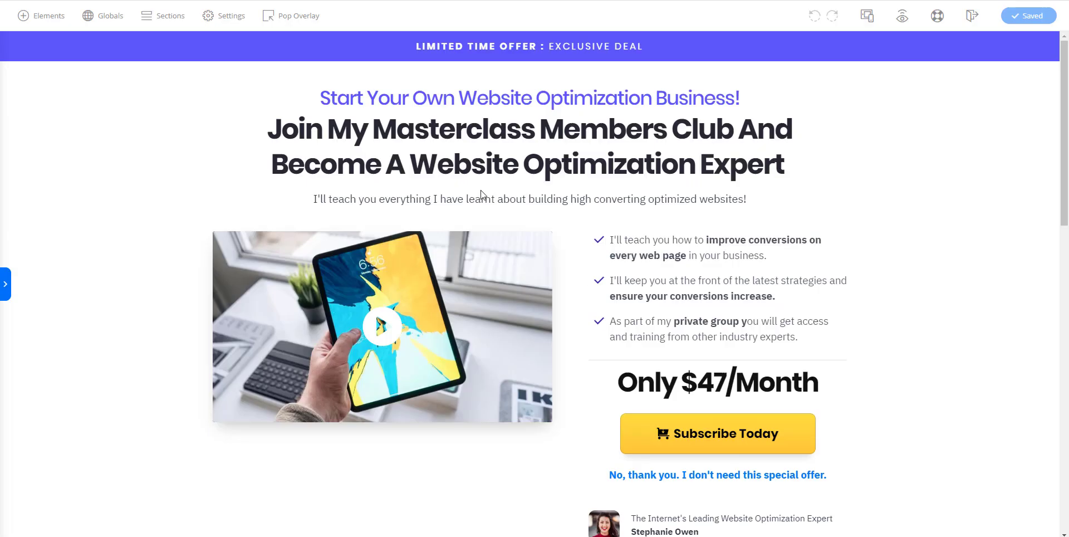
Step: Set the Subscribe Today button's link to the product_id=214 purchase URL
scroll(627, 362, down, 1)
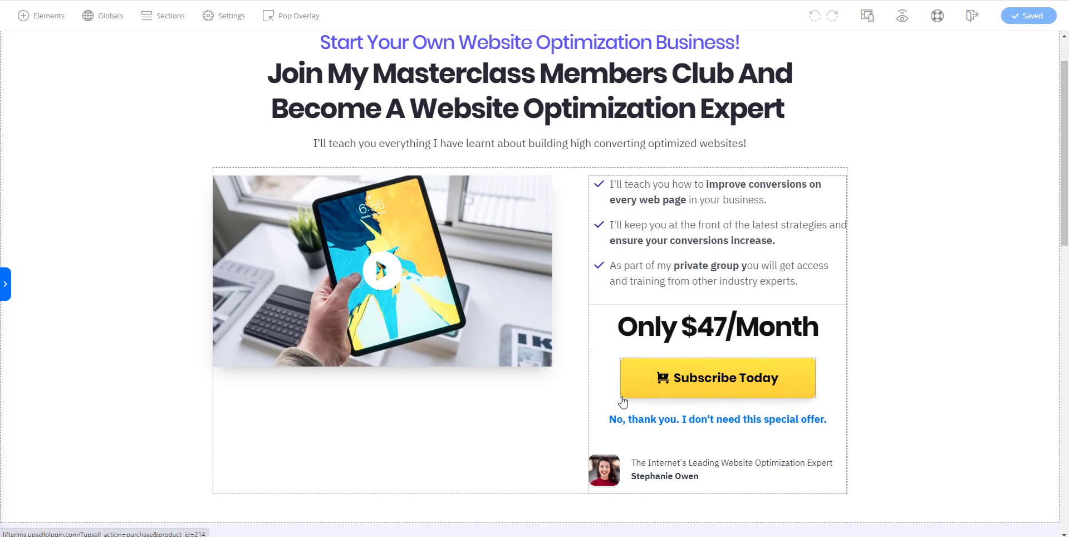
click(631, 399)
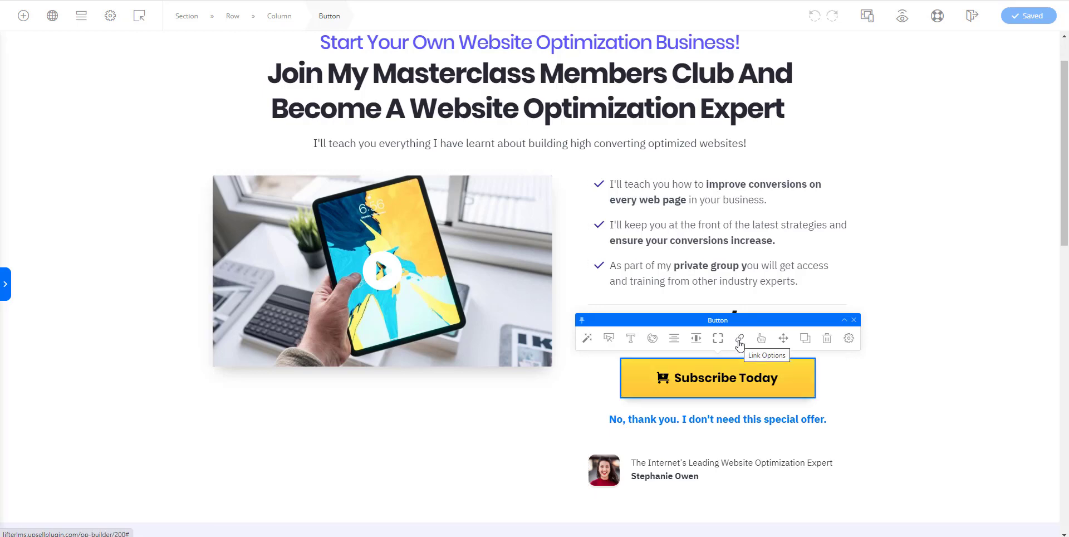
click(740, 341)
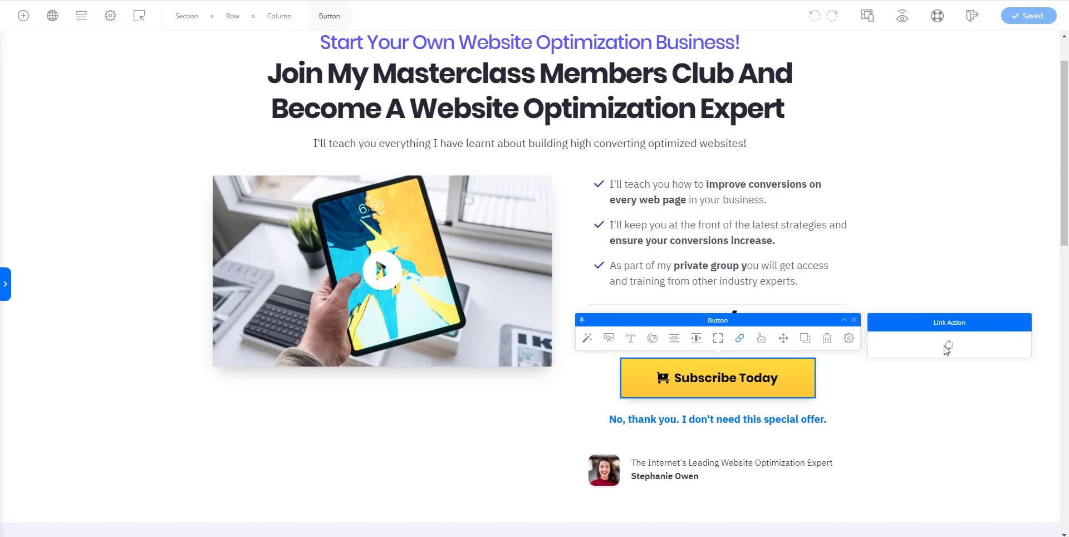
triple_click(897, 413)
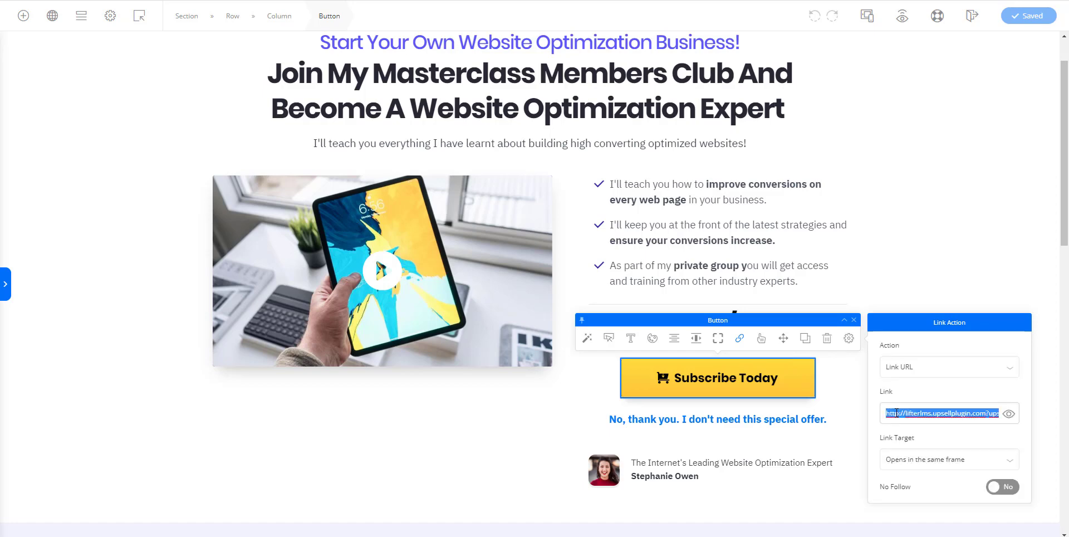
key(ctrl+v)
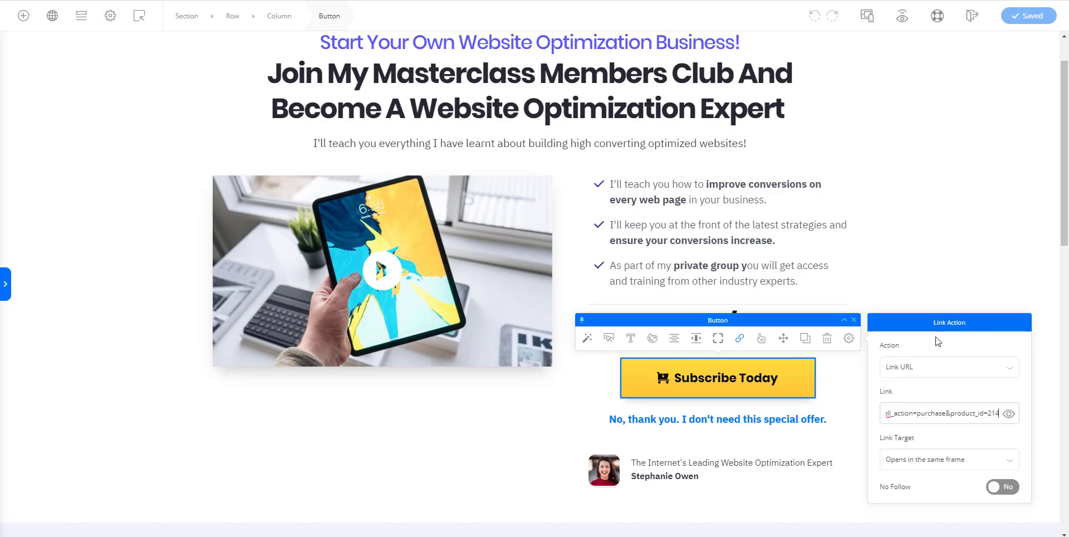
click(764, 367)
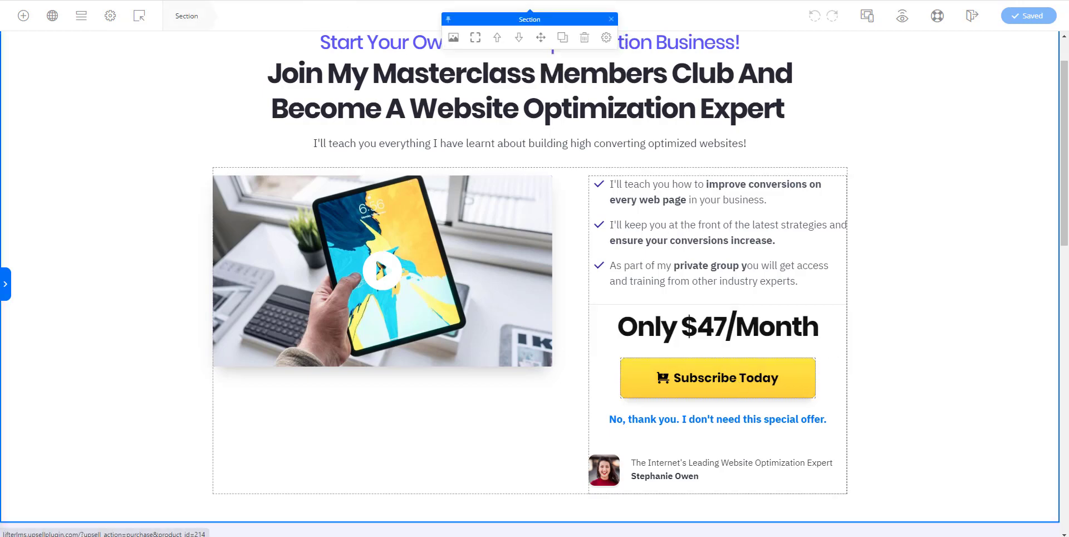
Step: Copy the Skip Purchase URL and link the 'No, thank you' text to it
click(133, 1)
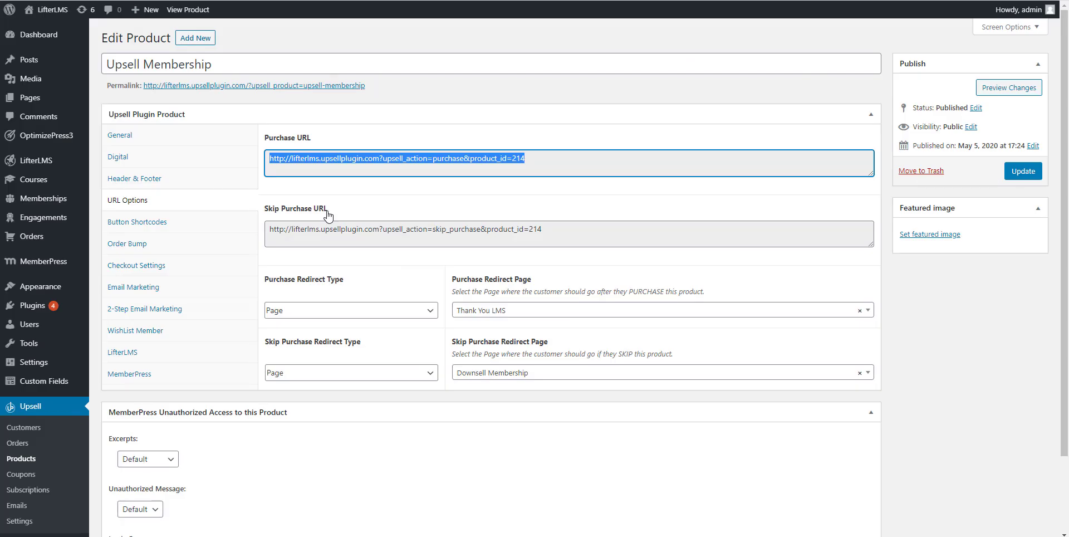
click(285, 227)
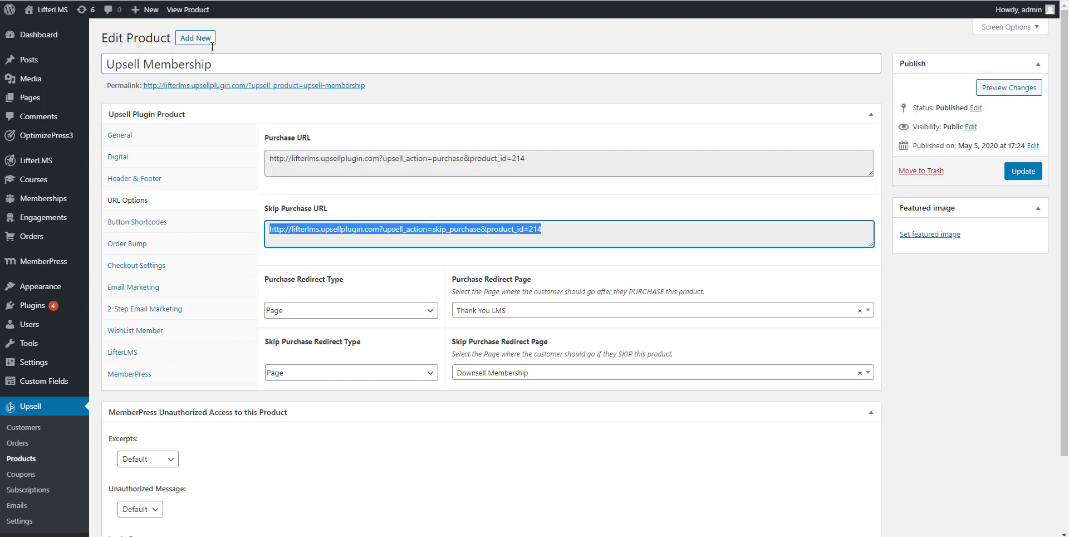
click(196, 1)
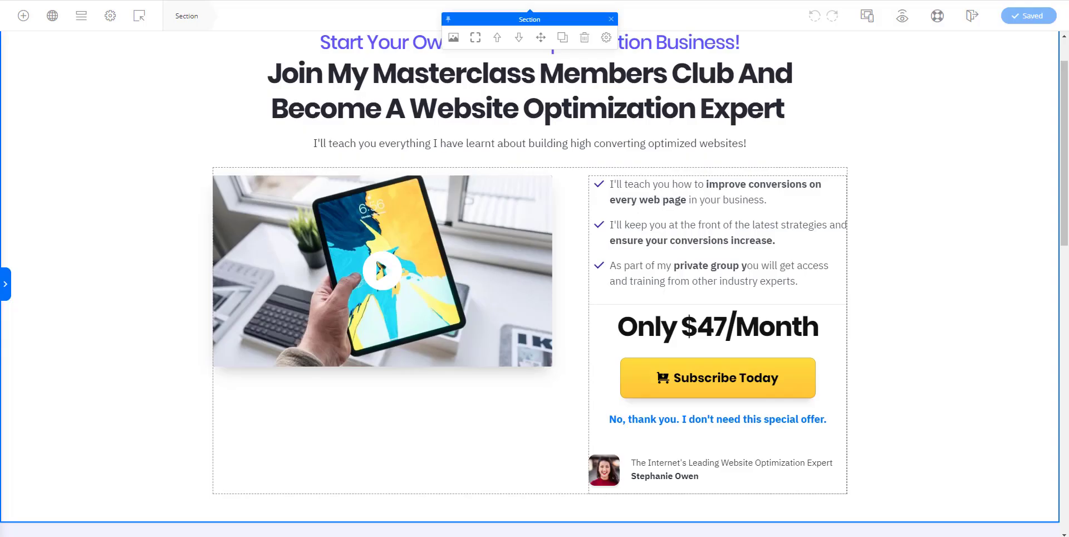
triple_click(619, 421)
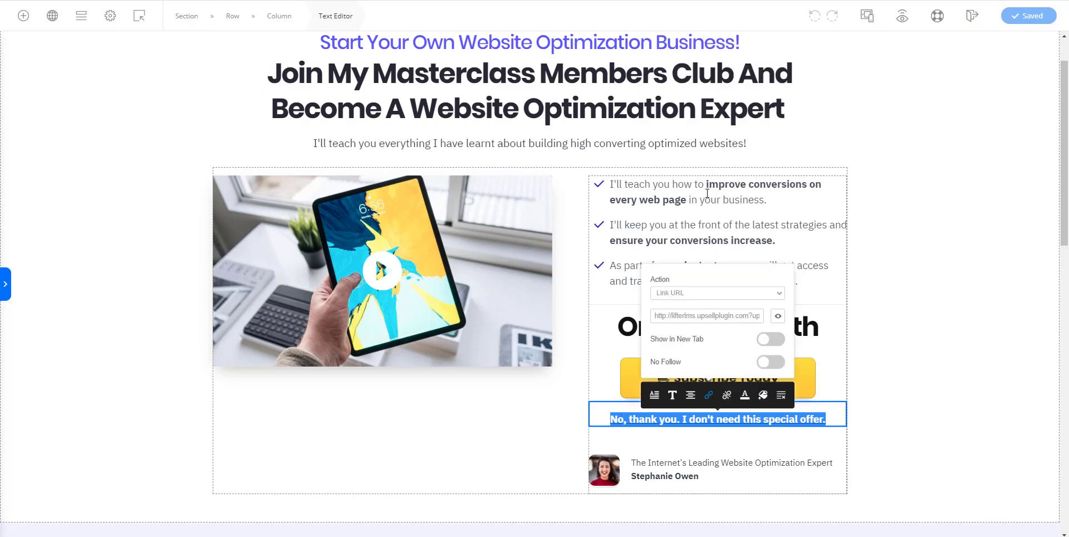
click(688, 312)
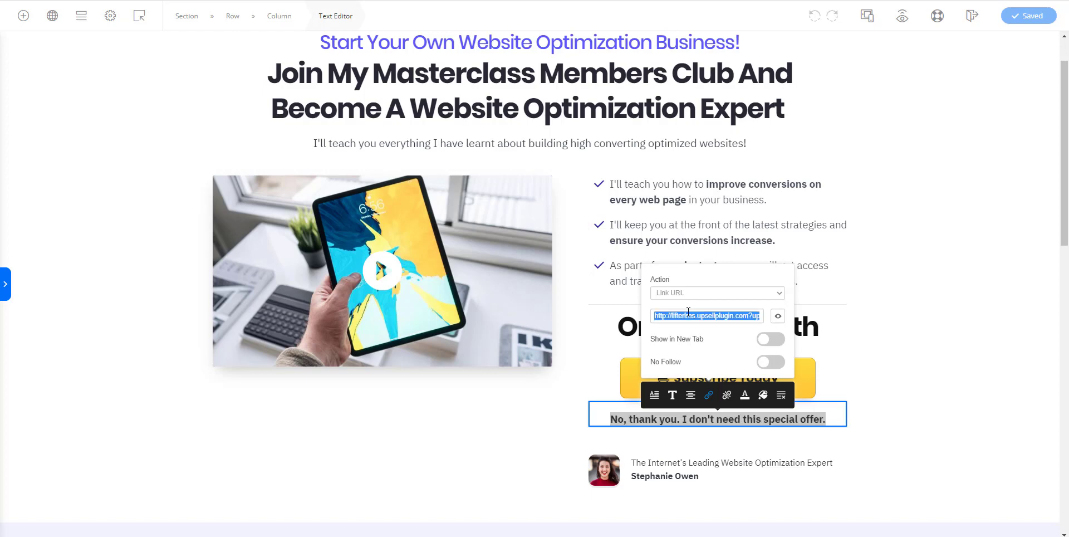
key(End)
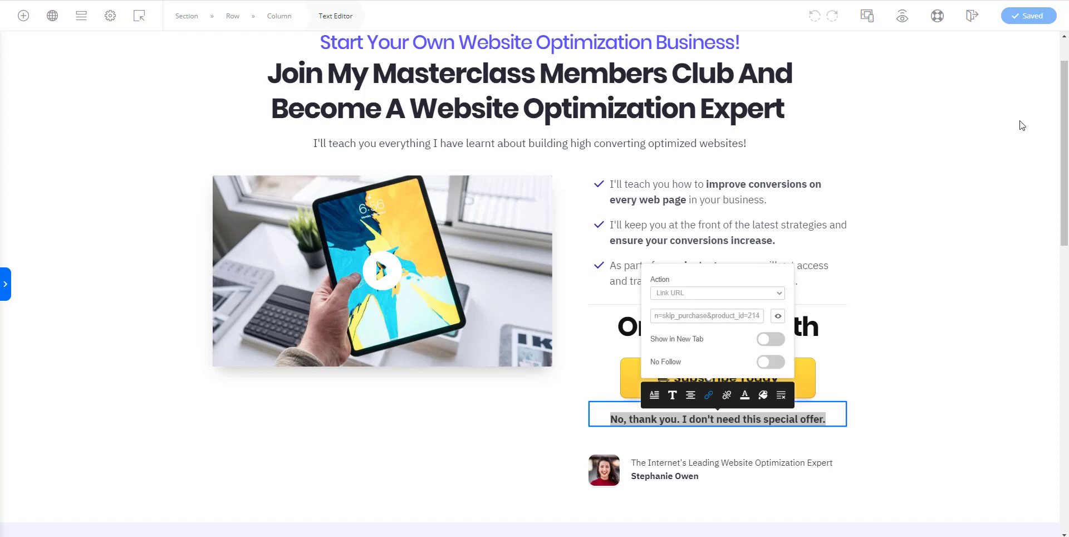
click(1014, 26)
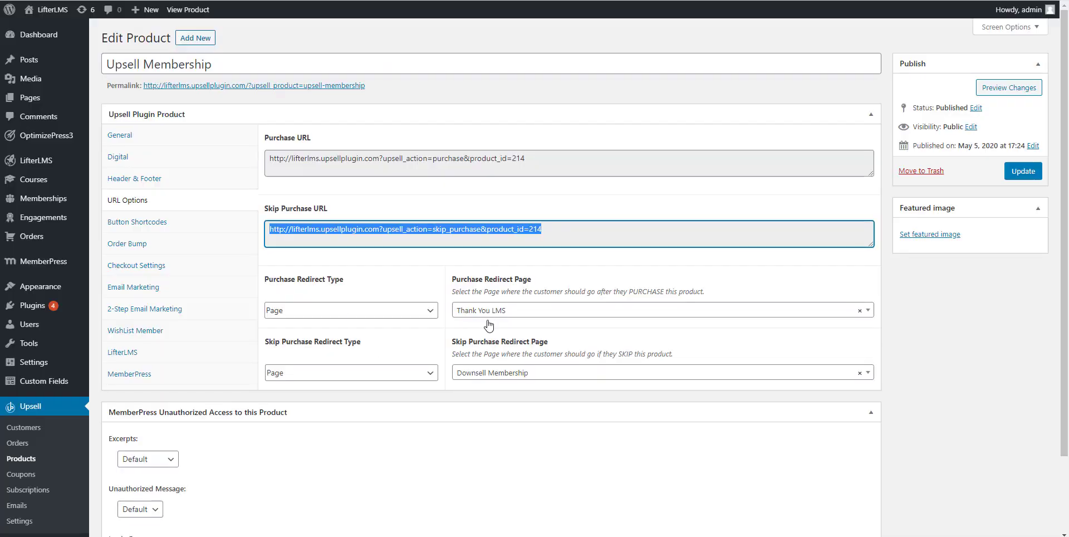
click(537, 155)
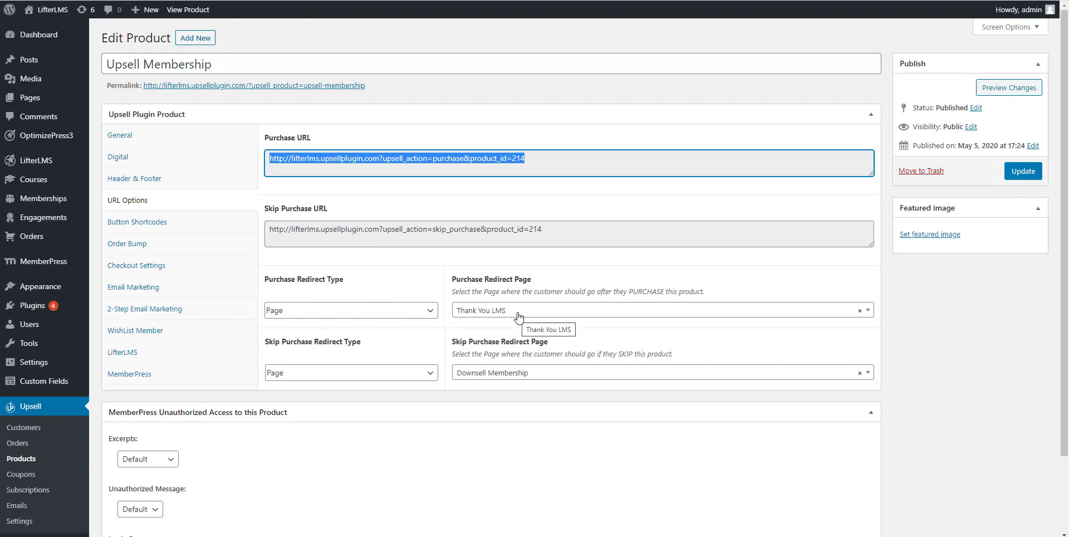
drag(268, 229, 573, 245)
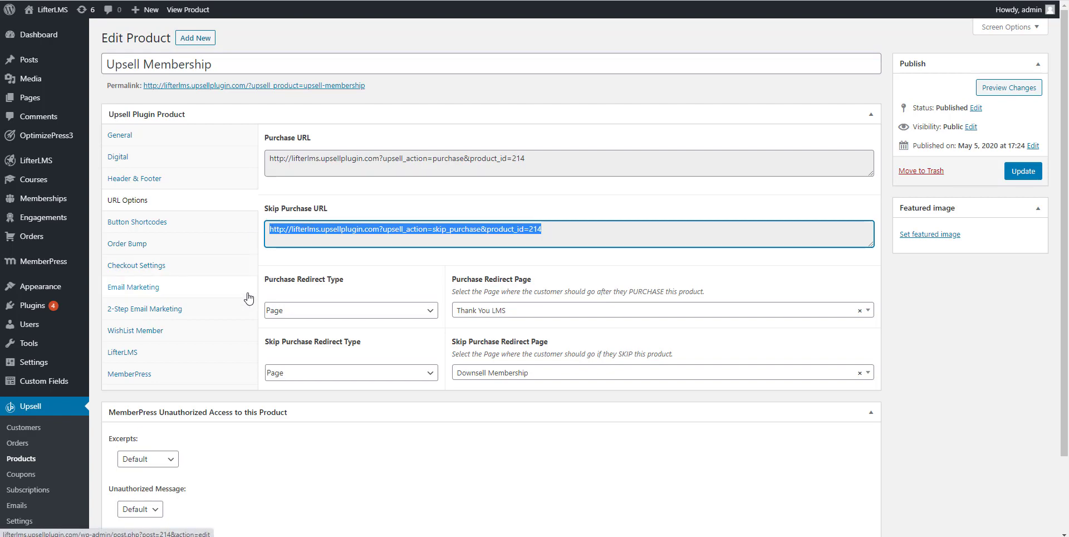
scroll(250, 298, down, 1)
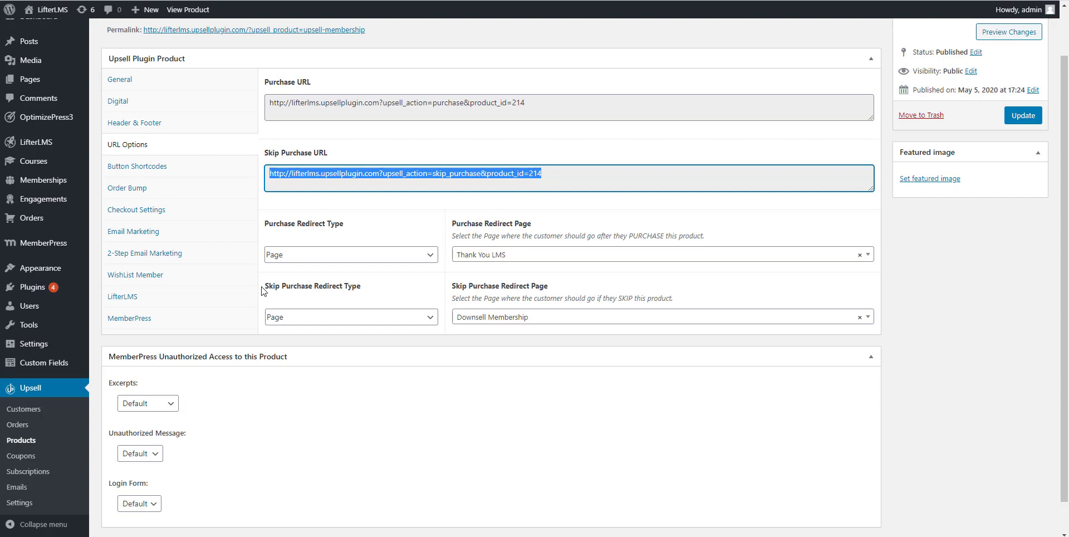
scroll(232, 312, up, 1)
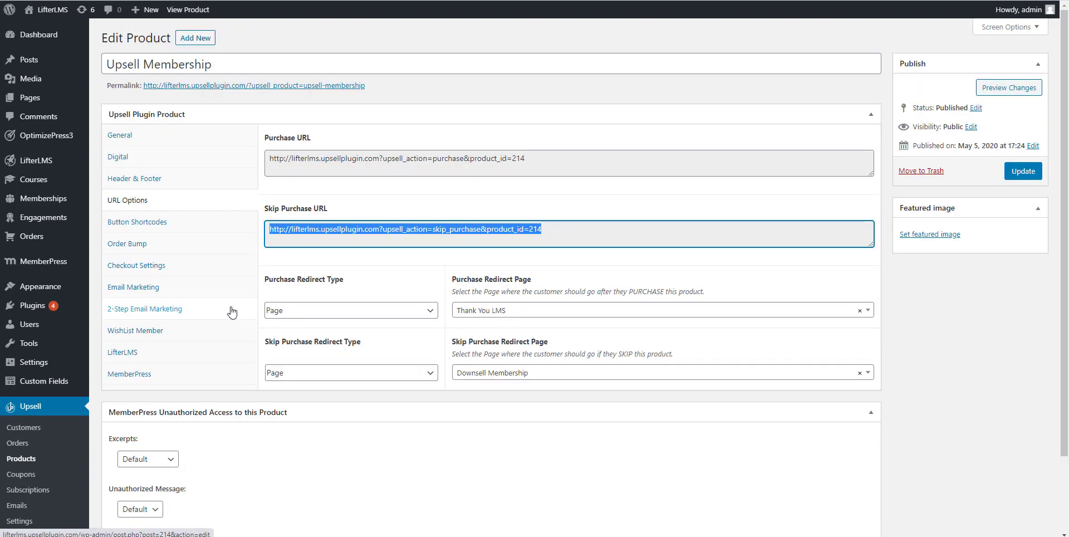